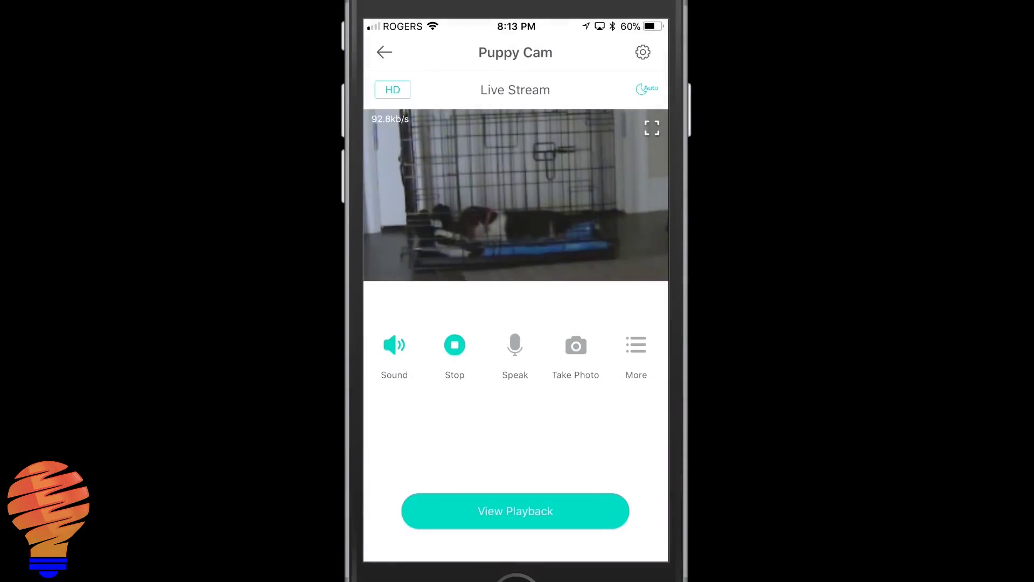
Step: Toggle Speak on and off on the Puppy Cam, then open and close More
click(515, 348)
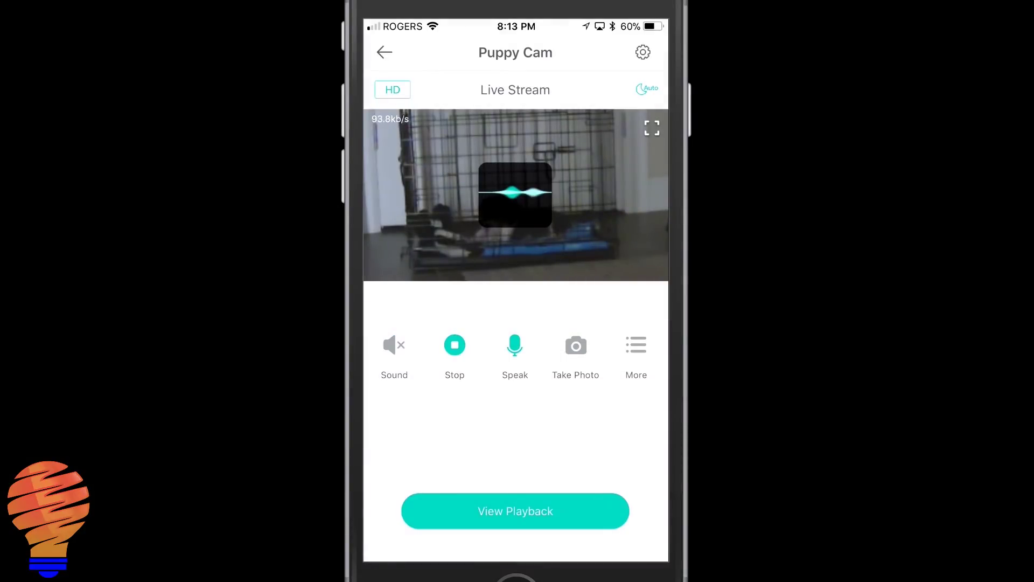
click(515, 348)
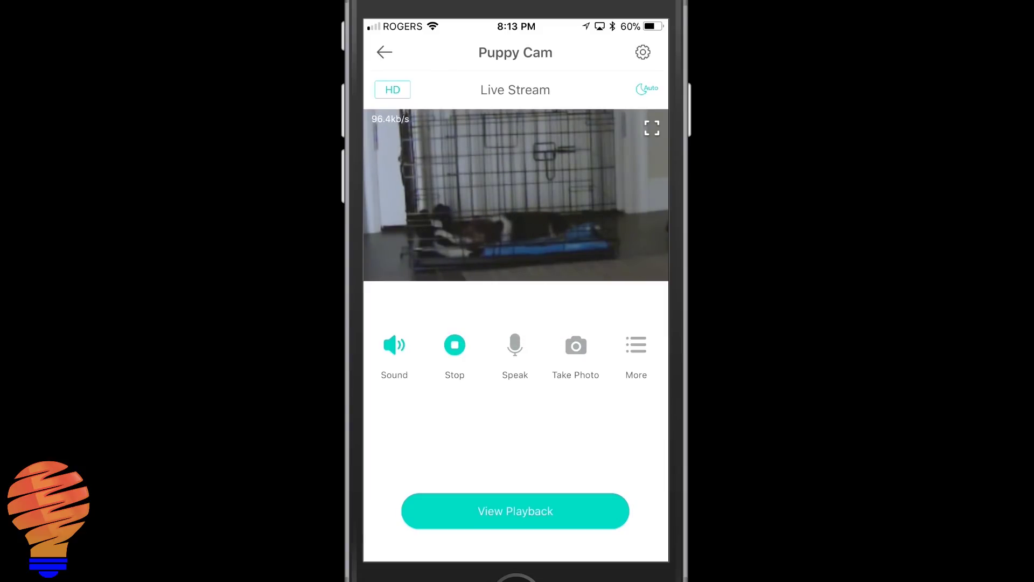
click(636, 350)
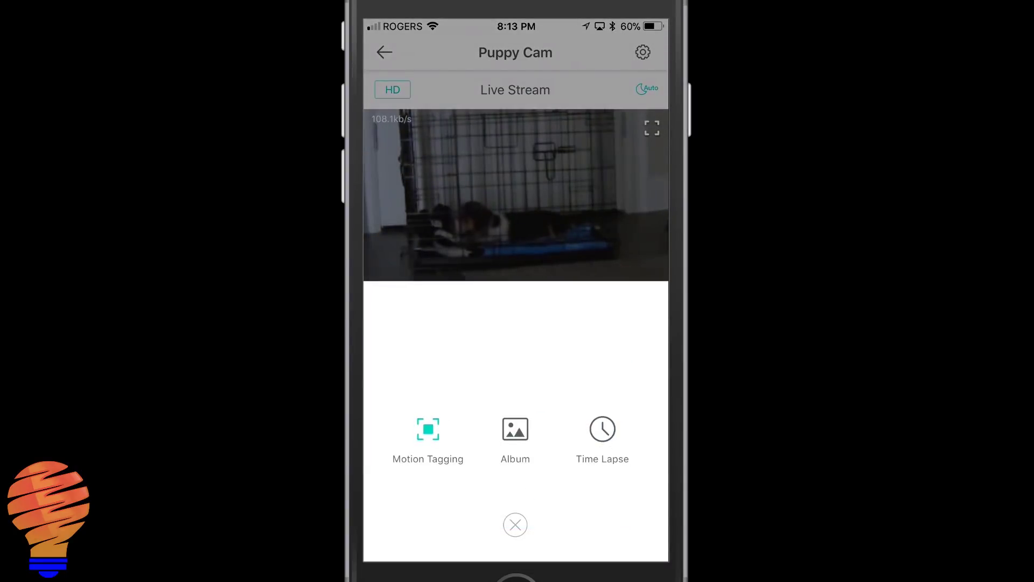
click(515, 524)
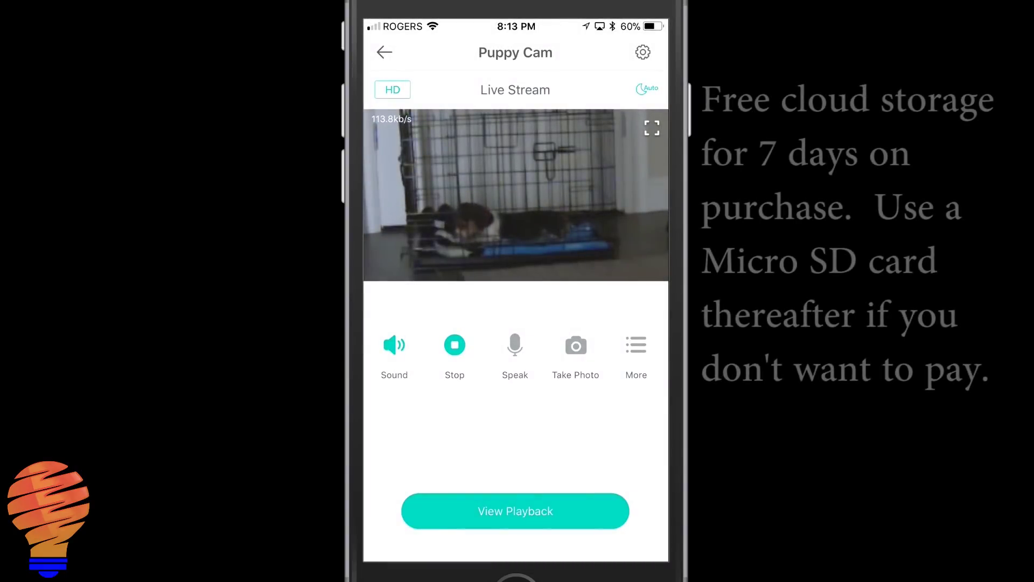
Step: Stop the Puppy Cam recording to save the clip and open Alert Settings
click(455, 345)
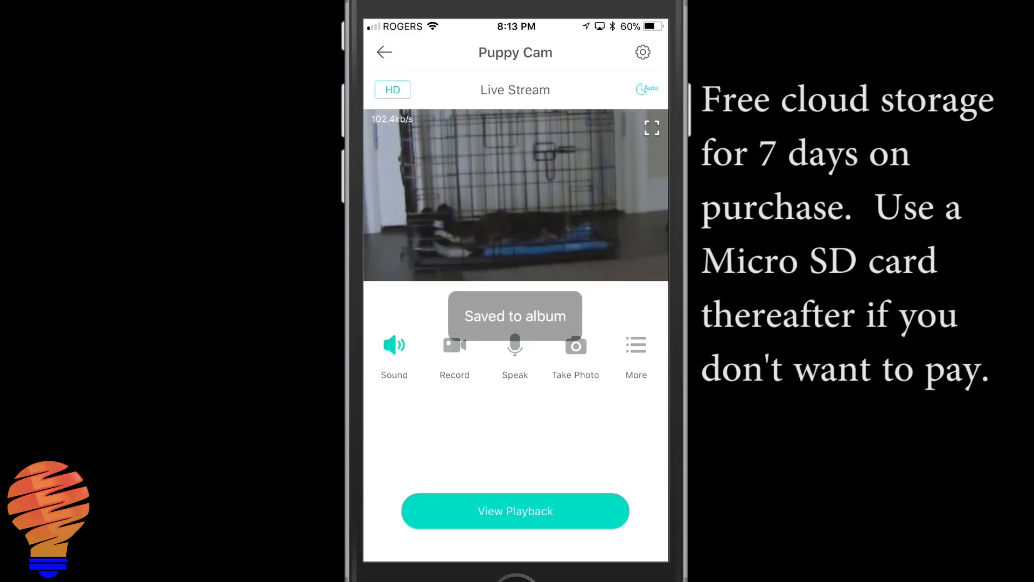
click(642, 52)
click(416, 94)
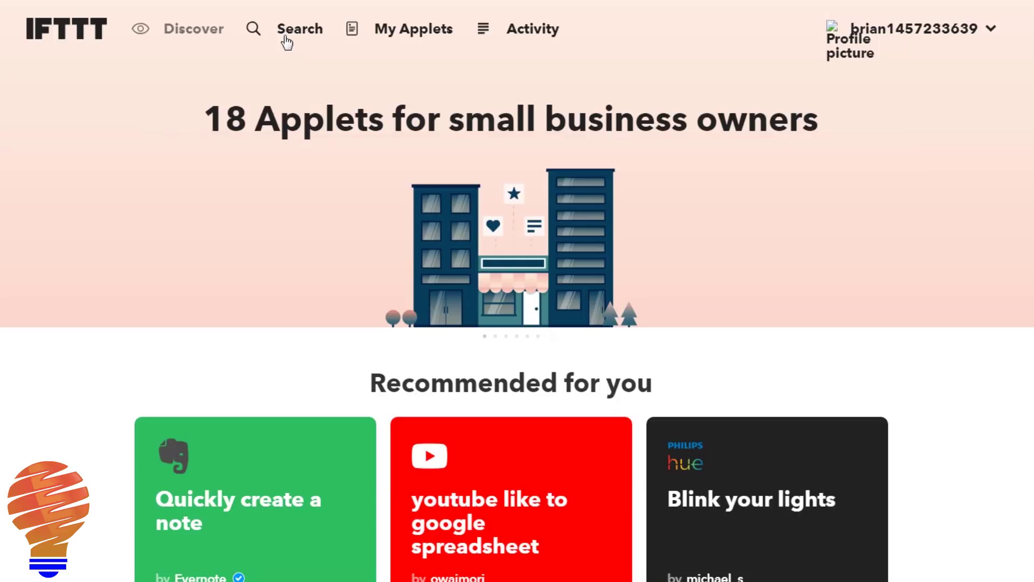
Step: Find the Wyze service with a 'wyze' search, connect it, and accept device-list access
click(286, 39)
text(wyze)
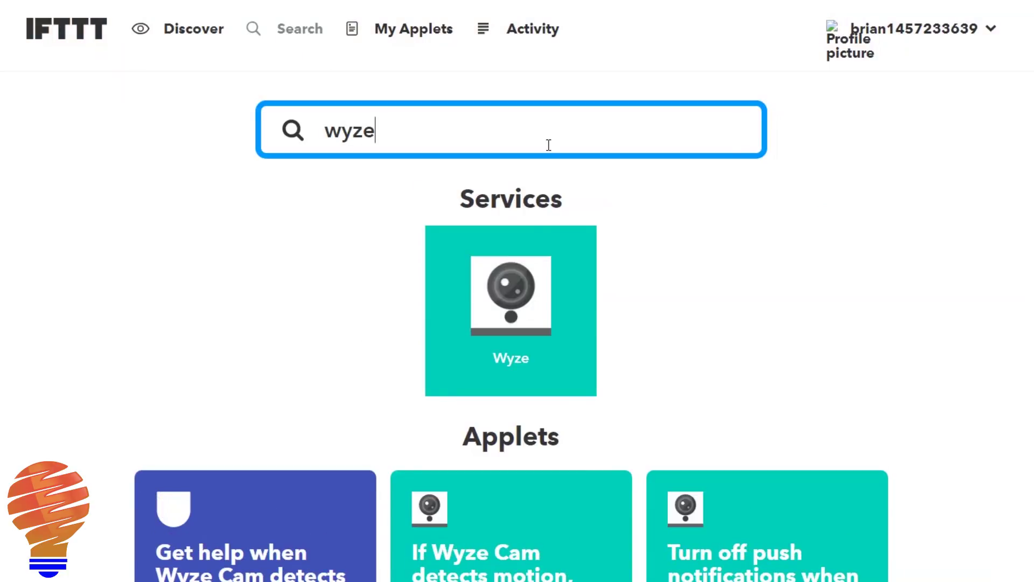
click(515, 325)
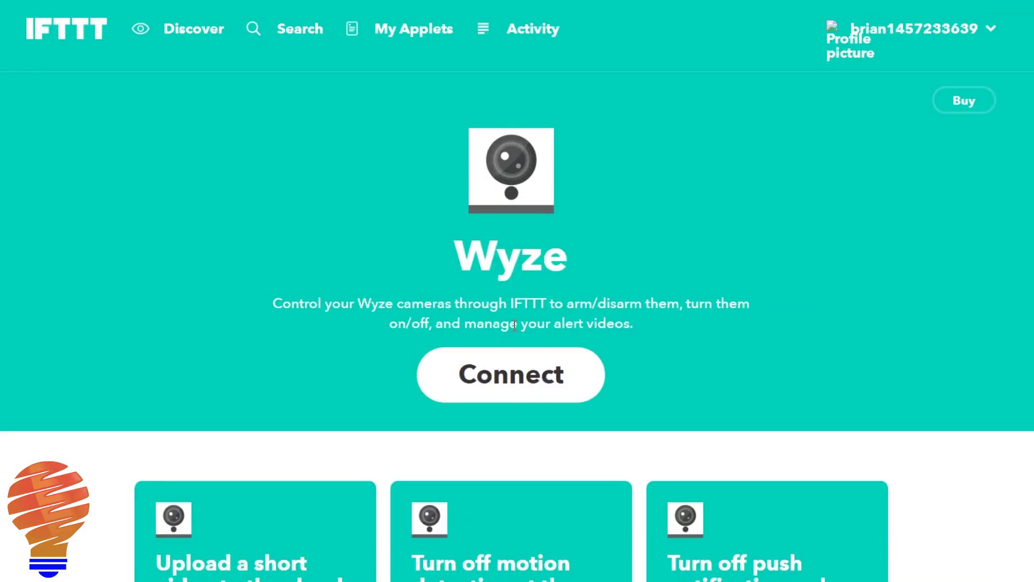
click(497, 382)
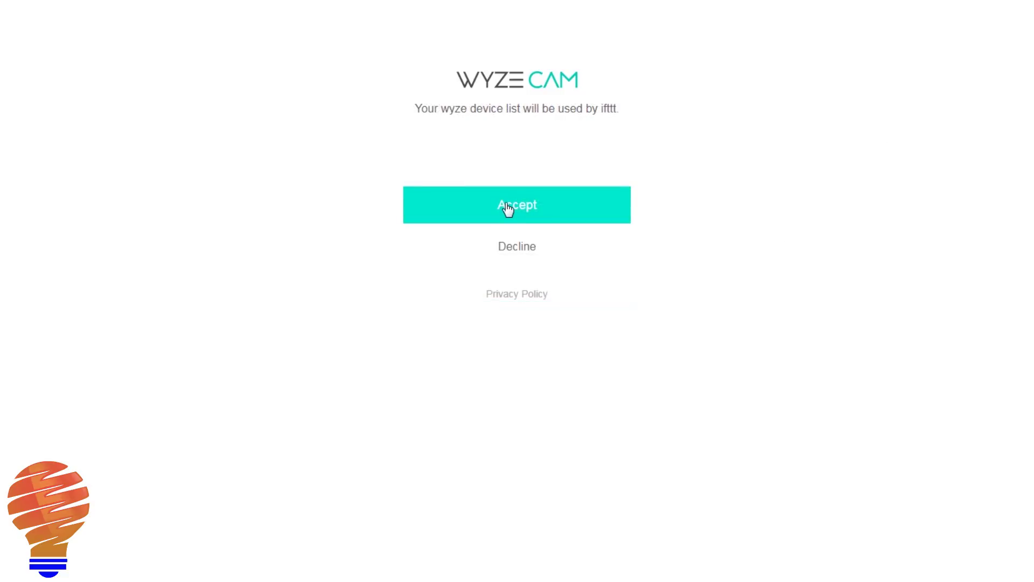
click(507, 208)
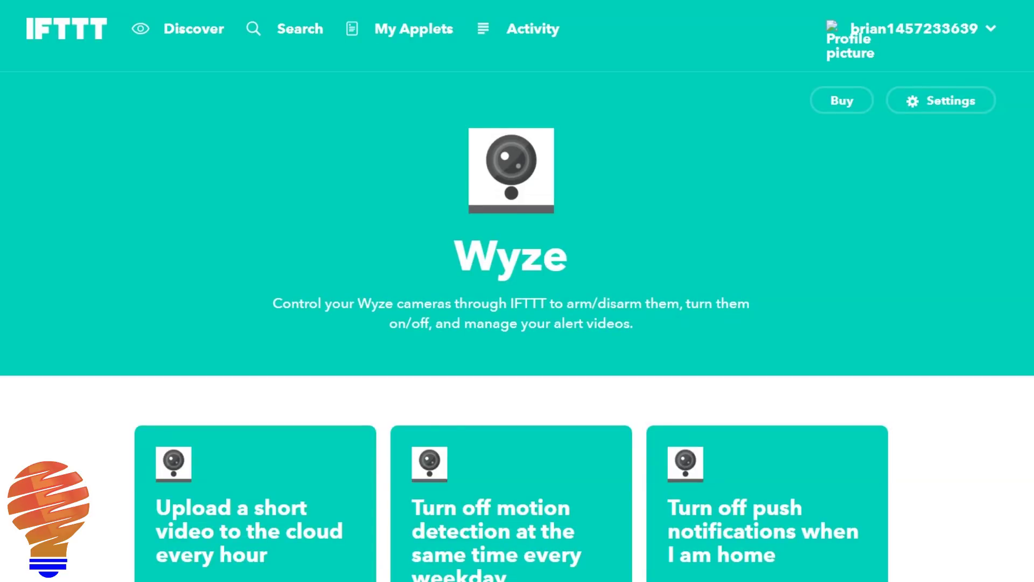
Step: Browse the Wyze applets, triggers and actions down to 'CO alarm is detected'
scroll(845, 397, down, 5)
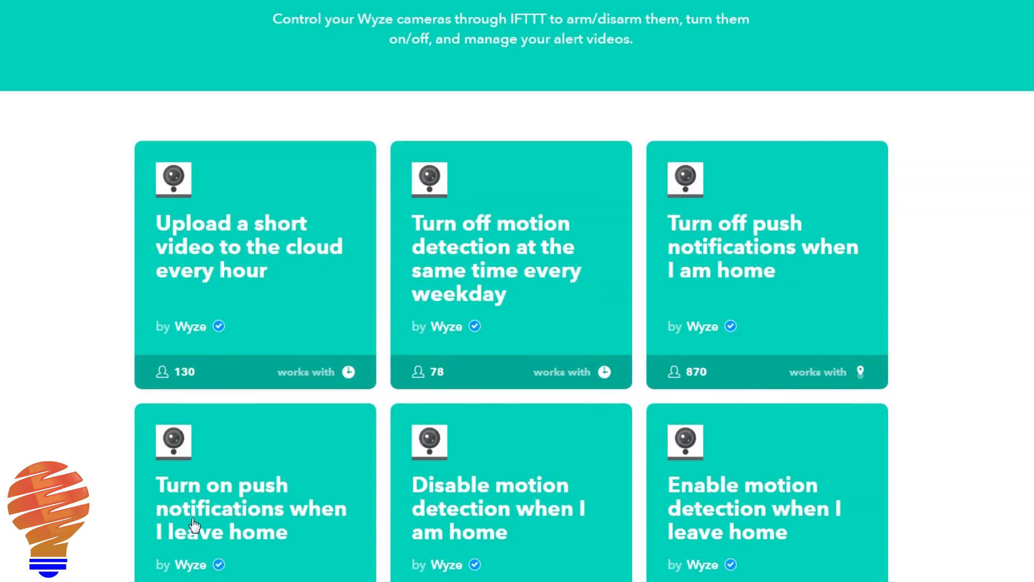
scroll(195, 526, down, 4)
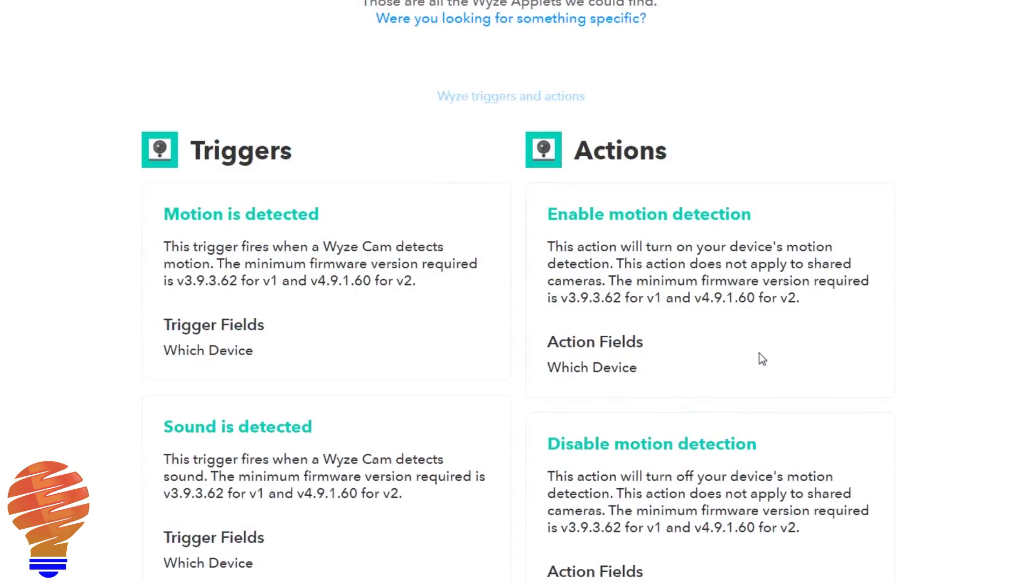
scroll(865, 341, down, 3)
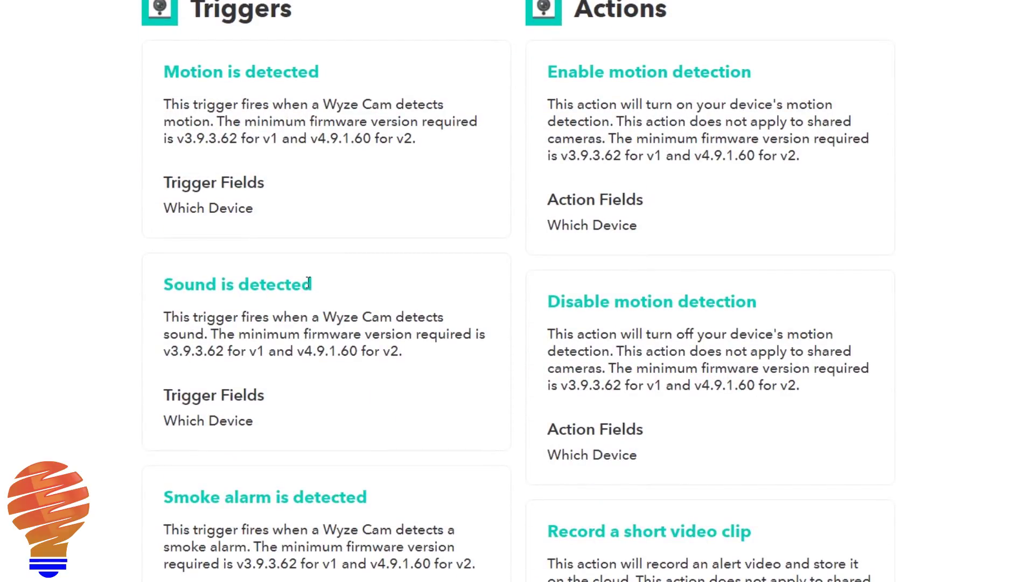
drag(314, 282, 163, 283)
click(168, 276)
scroll(169, 275, down, 1)
scroll(169, 276, down, 3)
drag(165, 354, 382, 357)
click(383, 357)
scroll(382, 351, down, 4)
drag(170, 353, 341, 354)
click(341, 354)
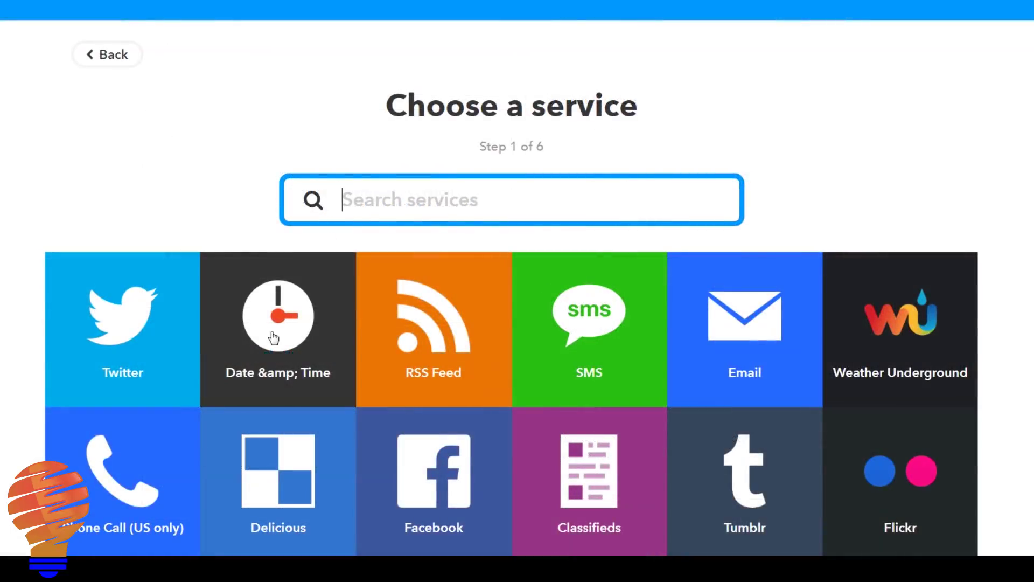
Step: Create a Date & Time 'Every day at' trigger for 11 PM
click(273, 337)
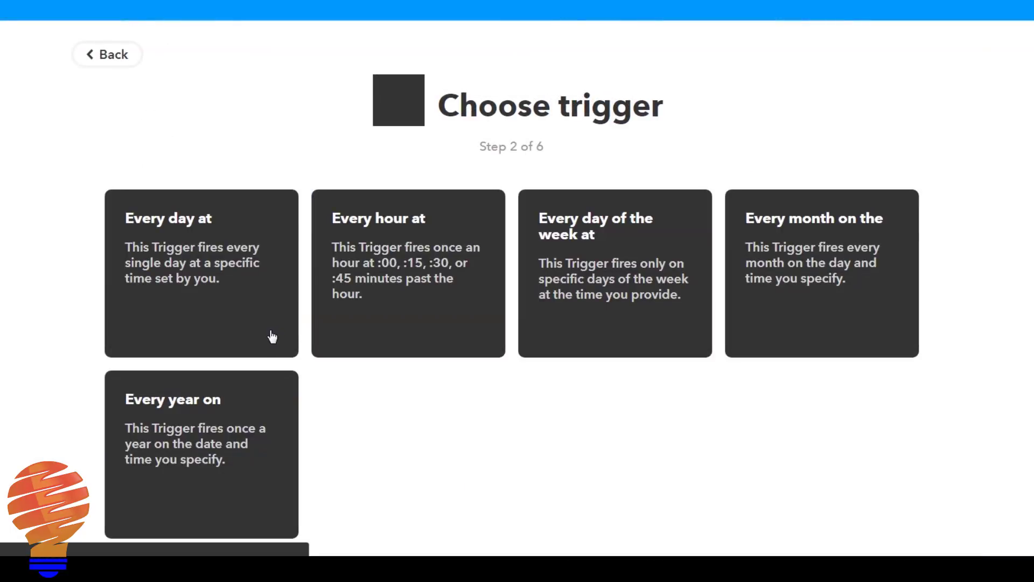
click(188, 250)
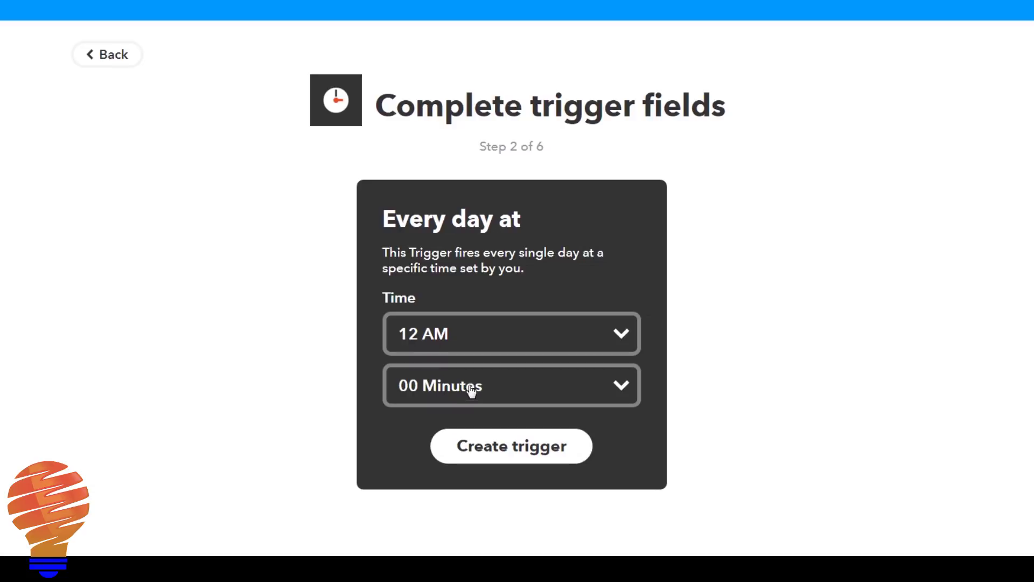
click(432, 341)
scroll(463, 65, down, 2)
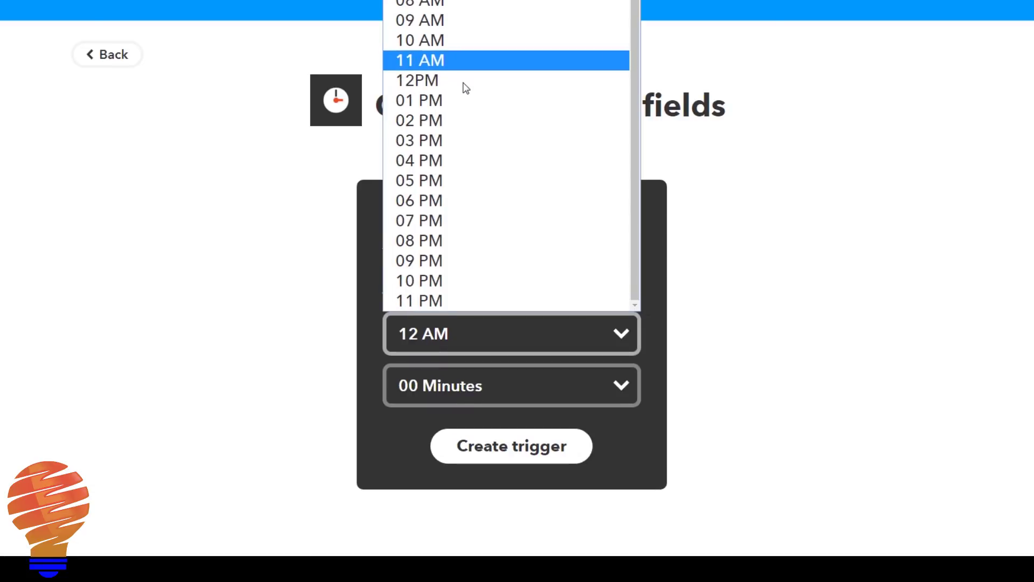
click(424, 300)
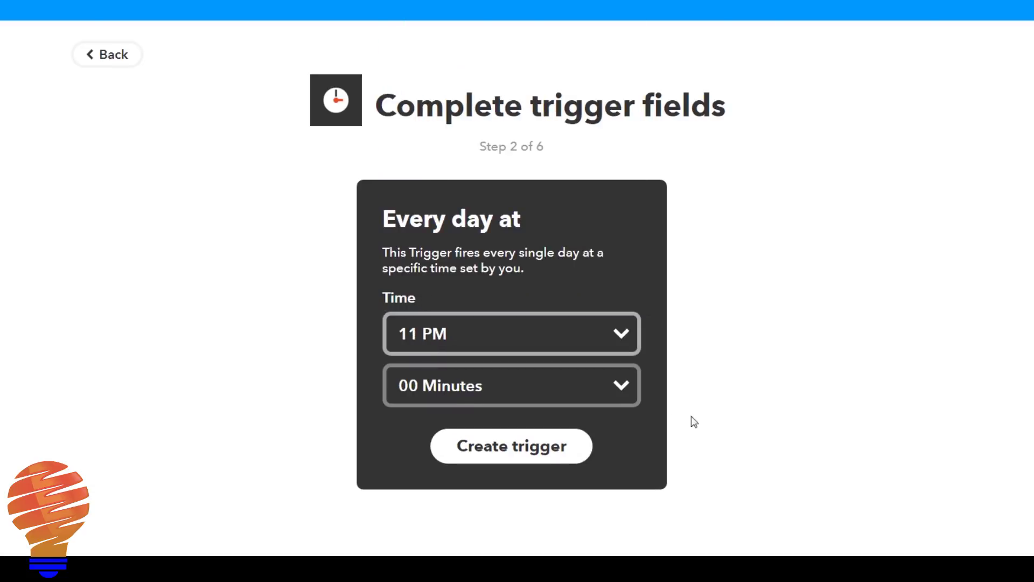
click(513, 457)
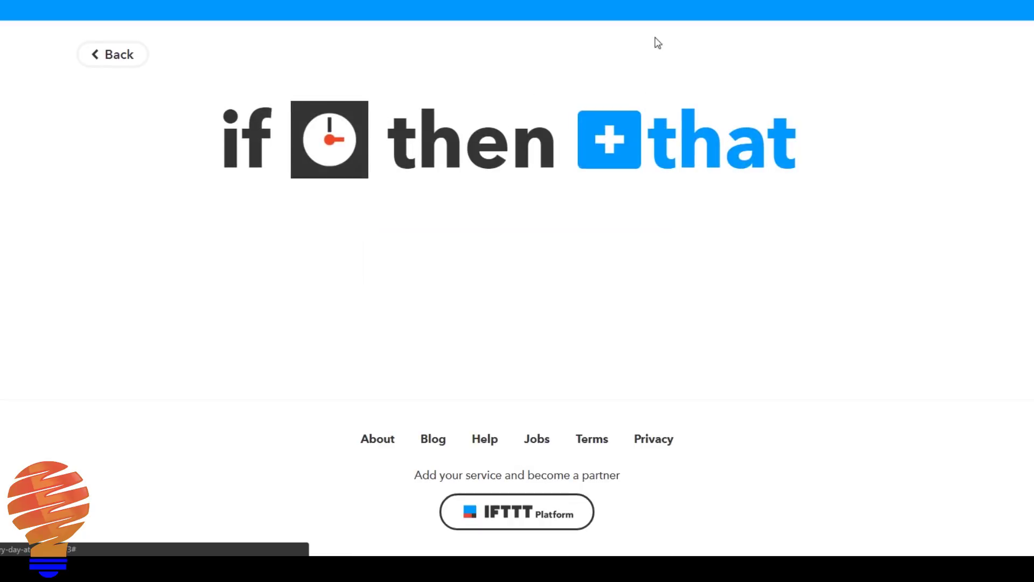
Step: Add the Wyze 'Enable motion detection' action for All Cameras
click(614, 140)
text(Wyze)
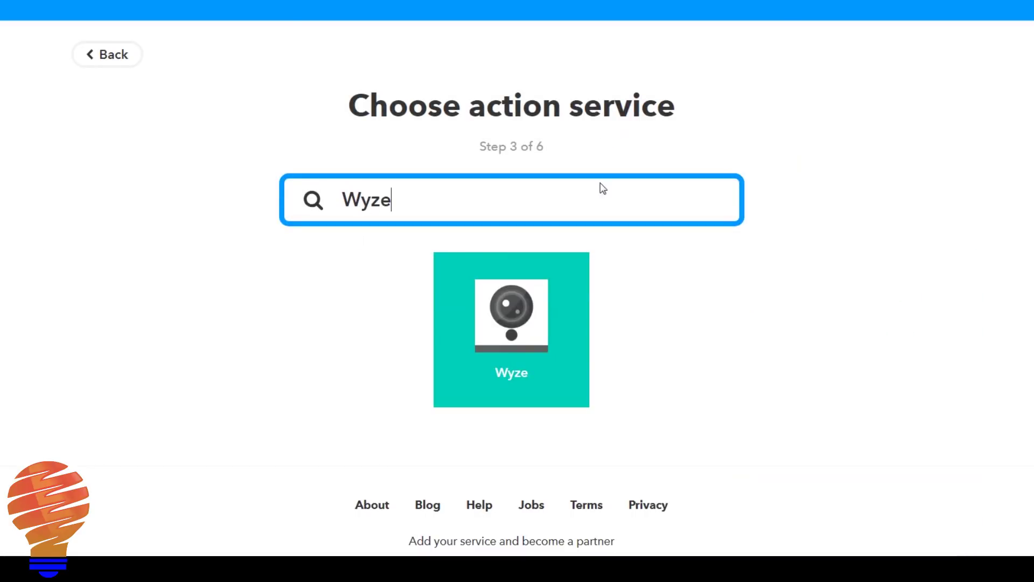
click(568, 353)
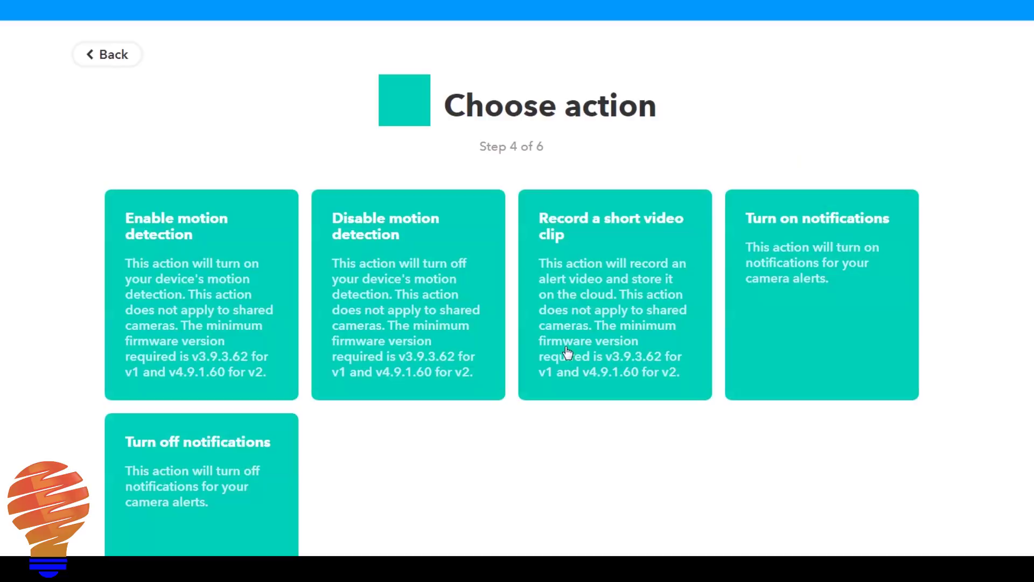
click(156, 295)
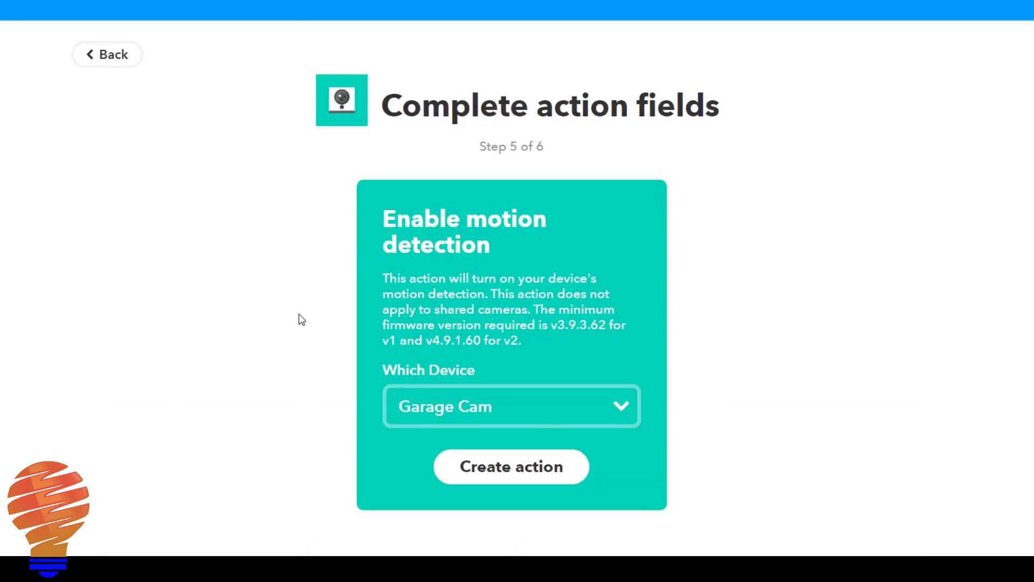
click(578, 407)
click(490, 476)
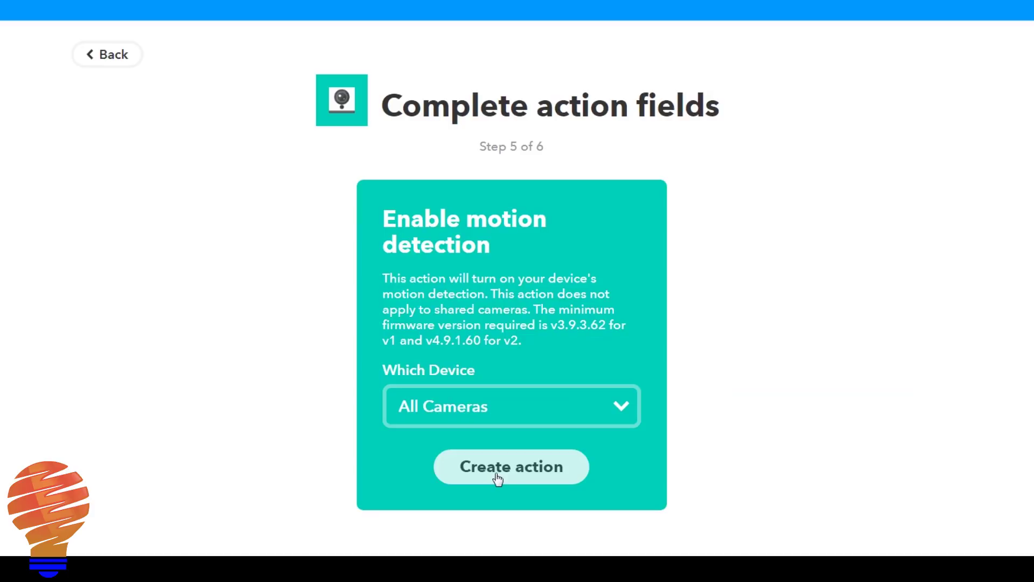
click(497, 479)
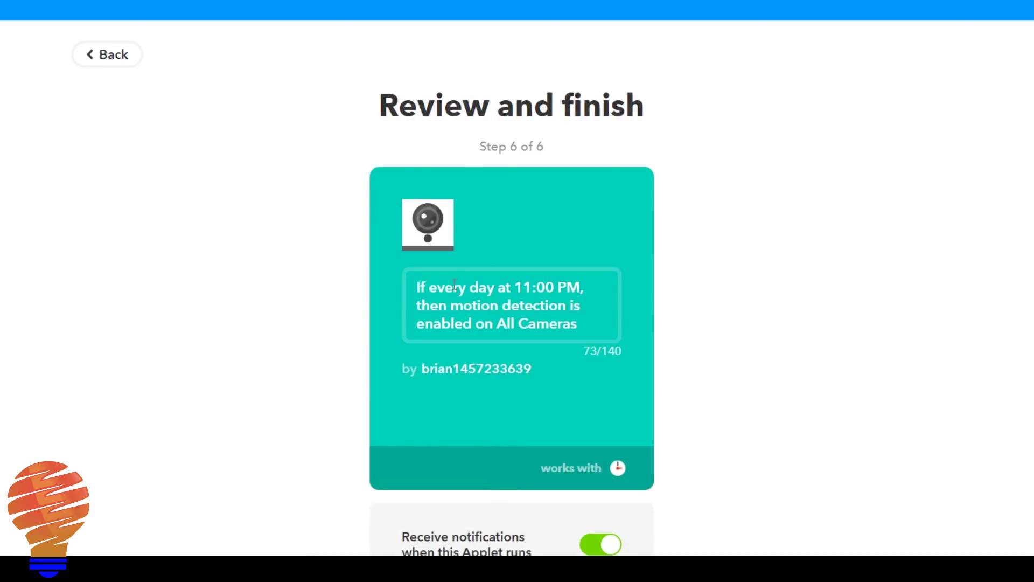
scroll(815, 289, down, 4)
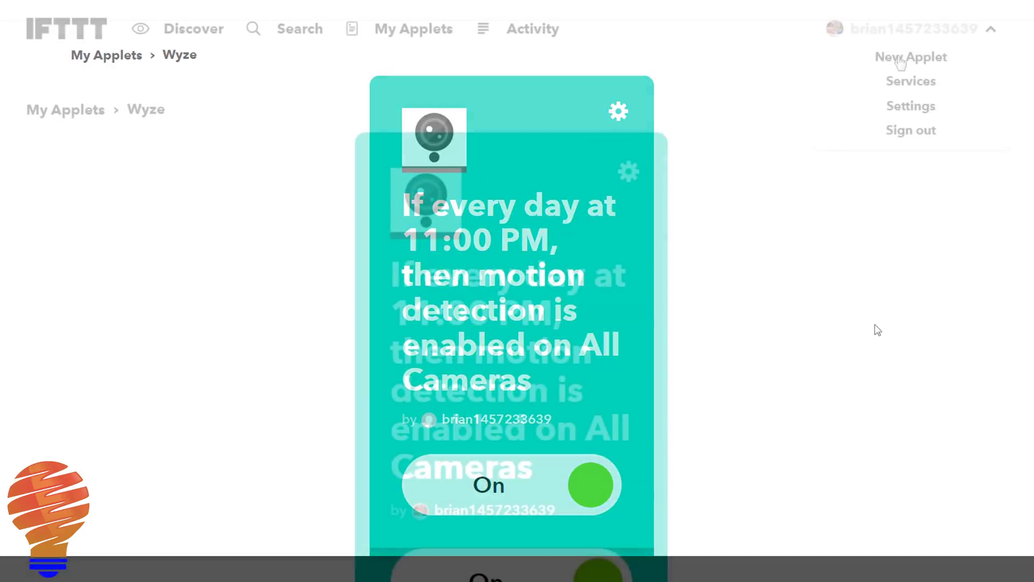
Step: Start a new applet with a Date & Time trigger every day at 07:00 AM
click(899, 60)
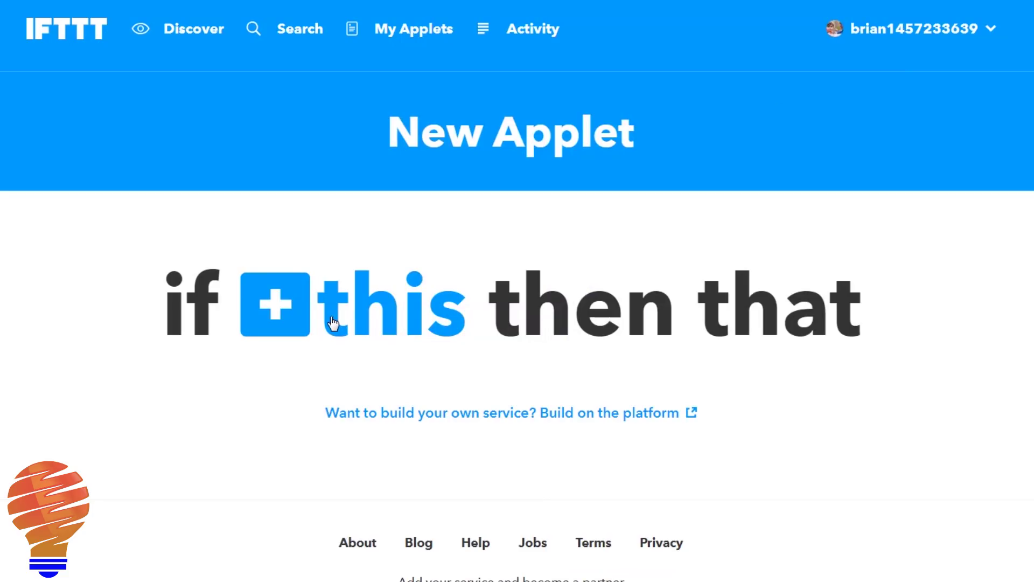
click(333, 323)
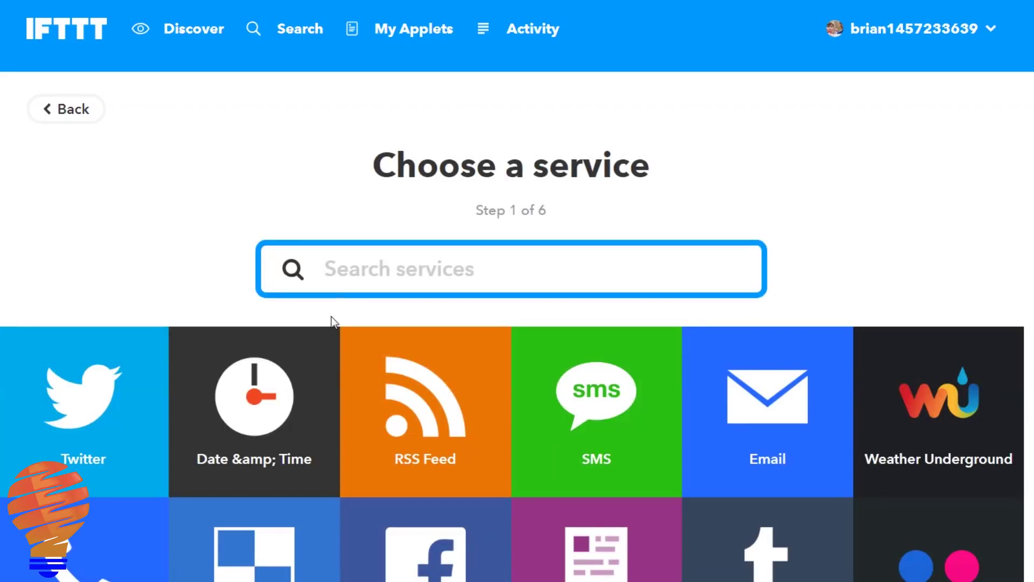
click(244, 436)
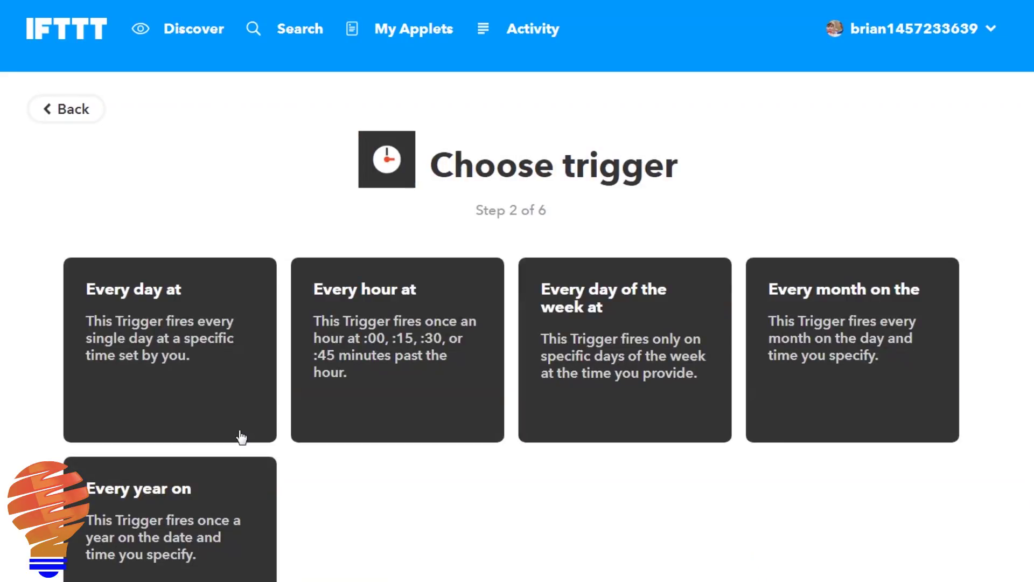
click(131, 300)
click(460, 420)
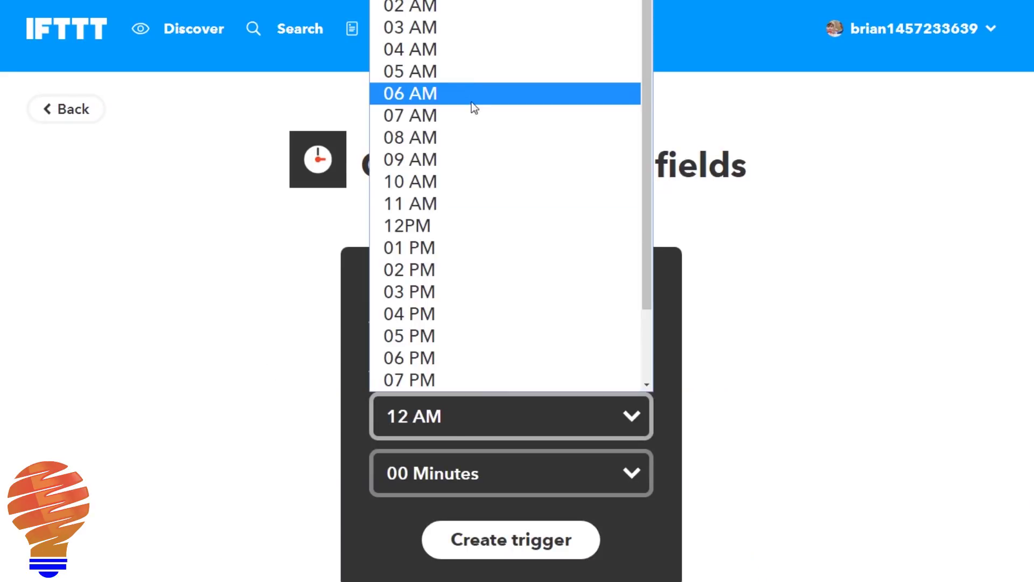
click(460, 115)
click(448, 475)
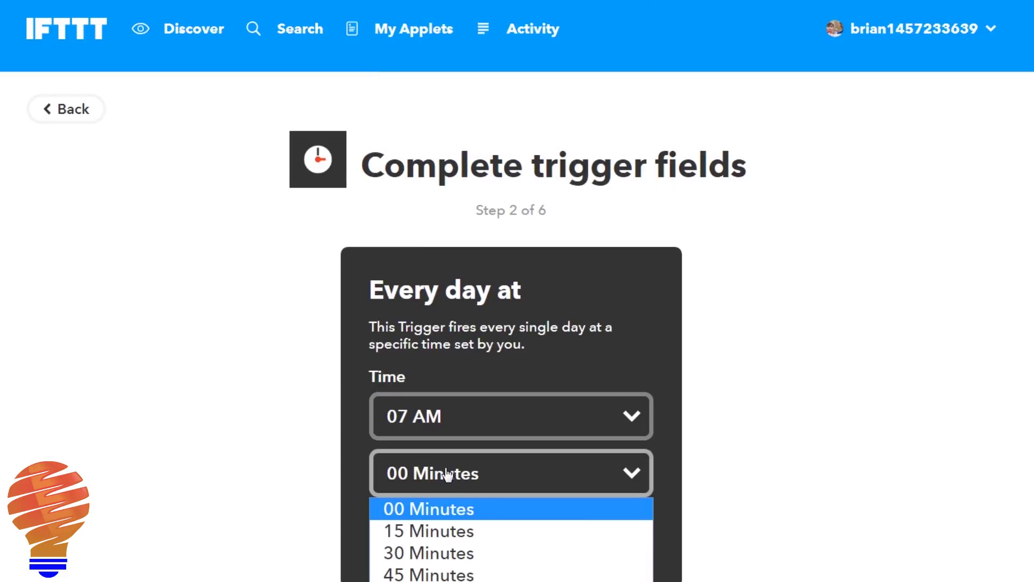
click(458, 509)
click(536, 540)
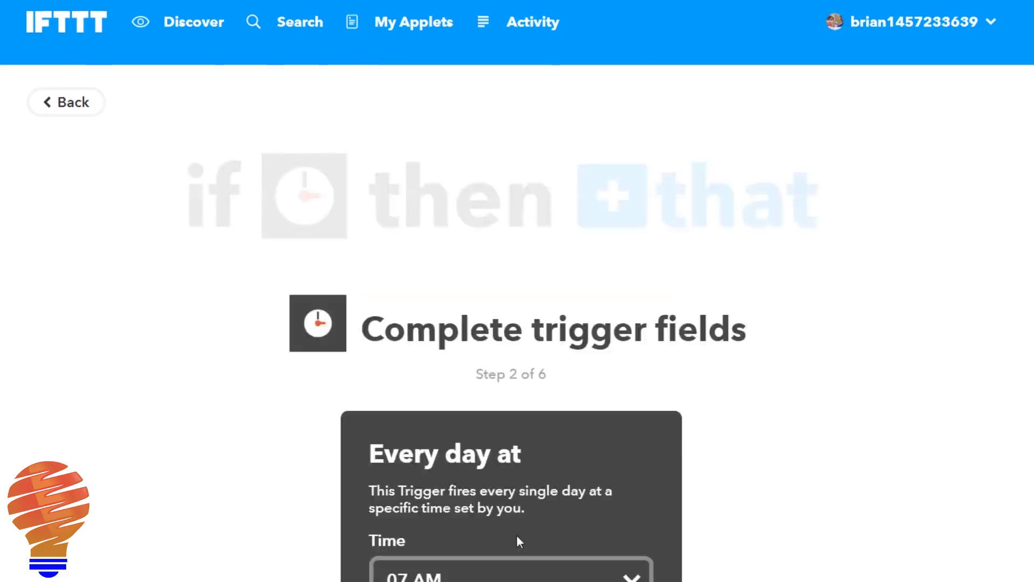
Step: Add the Wyze 'Disable motion detection' action for All Cameras and finish the applet
click(618, 135)
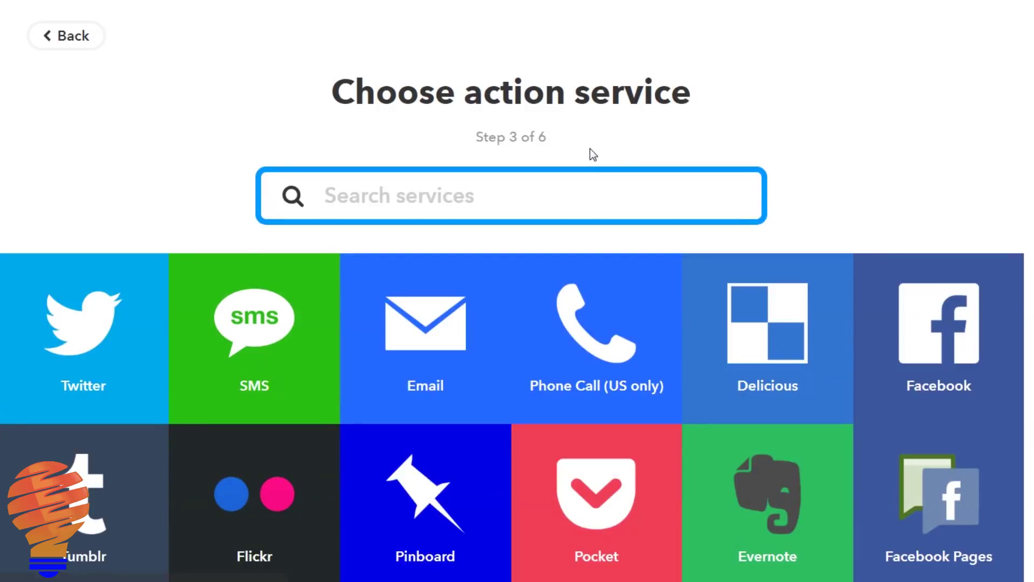
text(wyze)
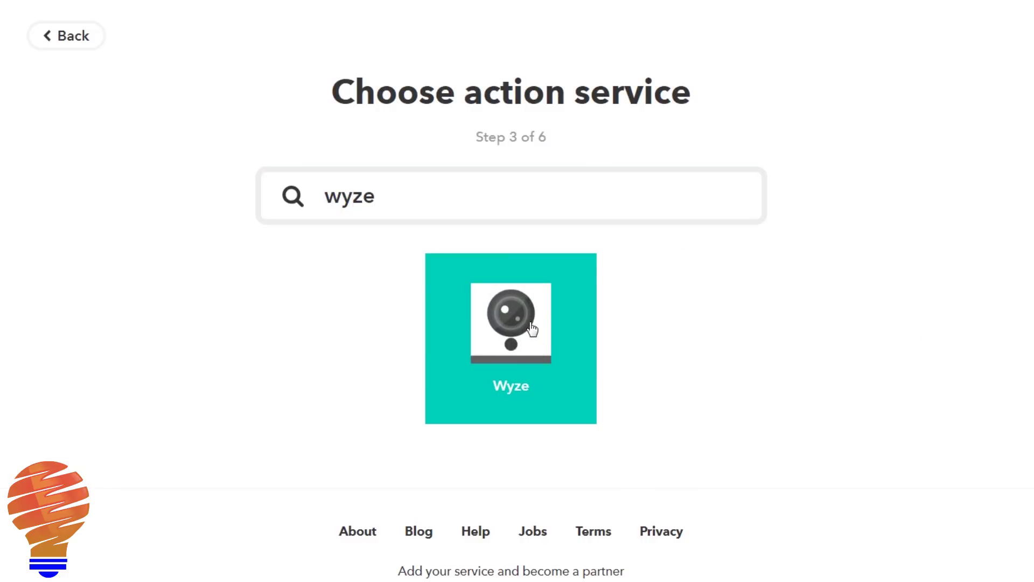
click(482, 324)
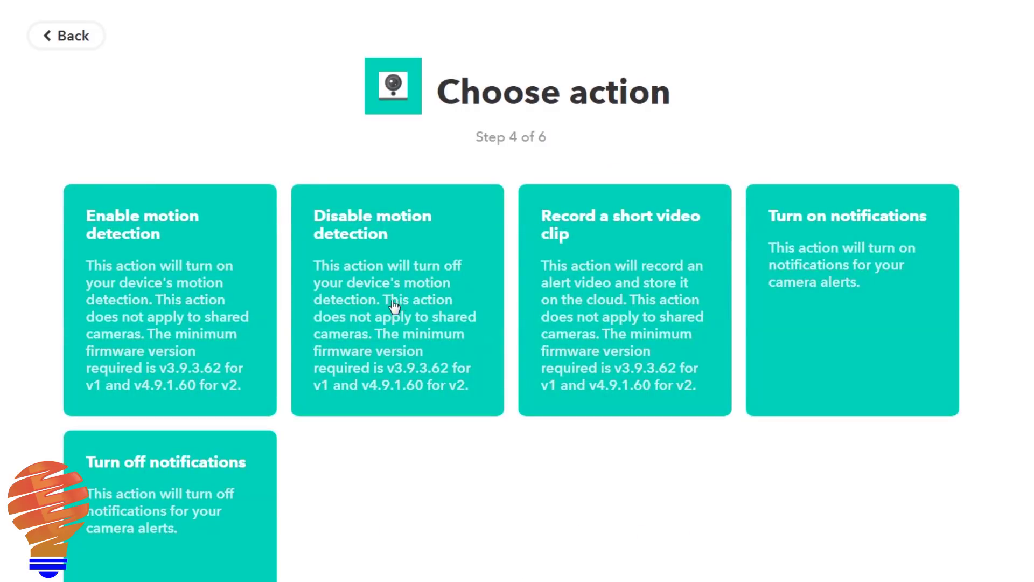
click(487, 401)
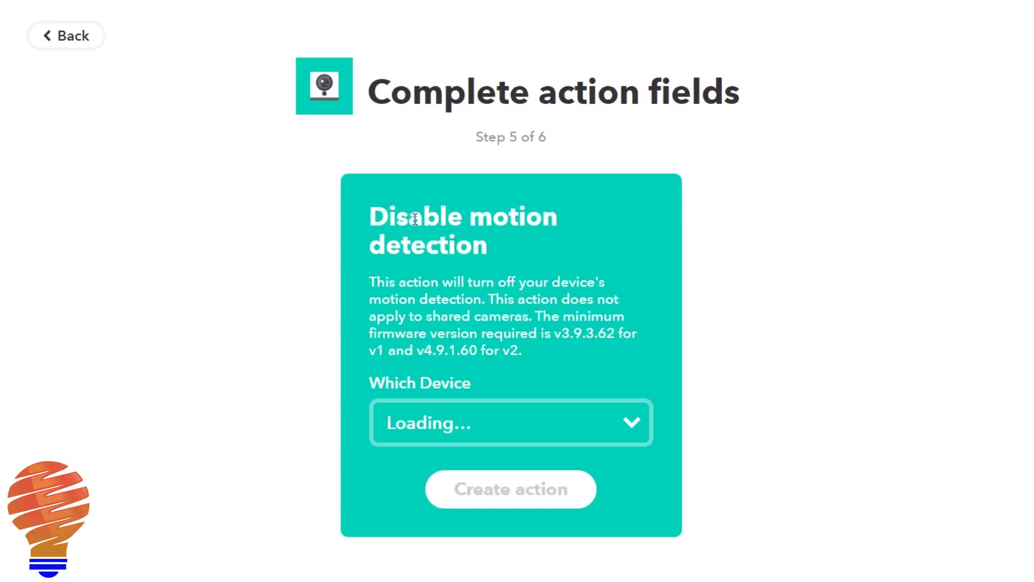
click(640, 422)
click(481, 503)
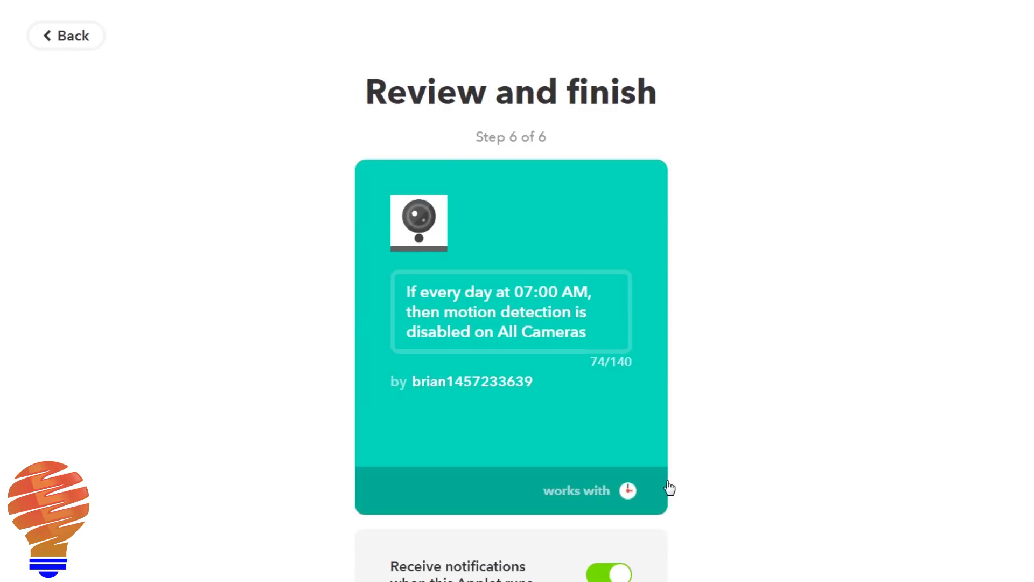
scroll(858, 286, down, 4)
click(527, 485)
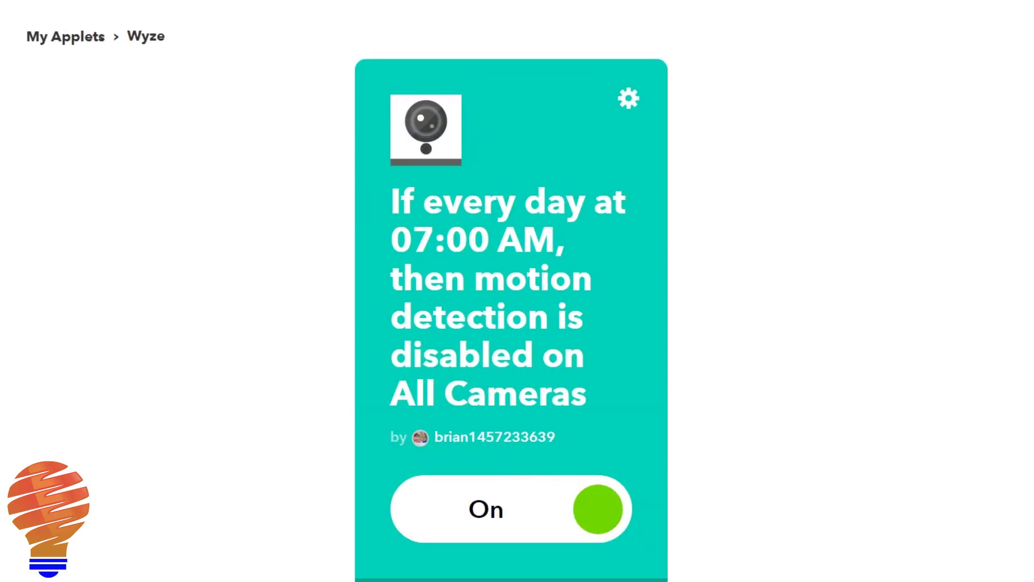
scroll(511, 291, down, 5)
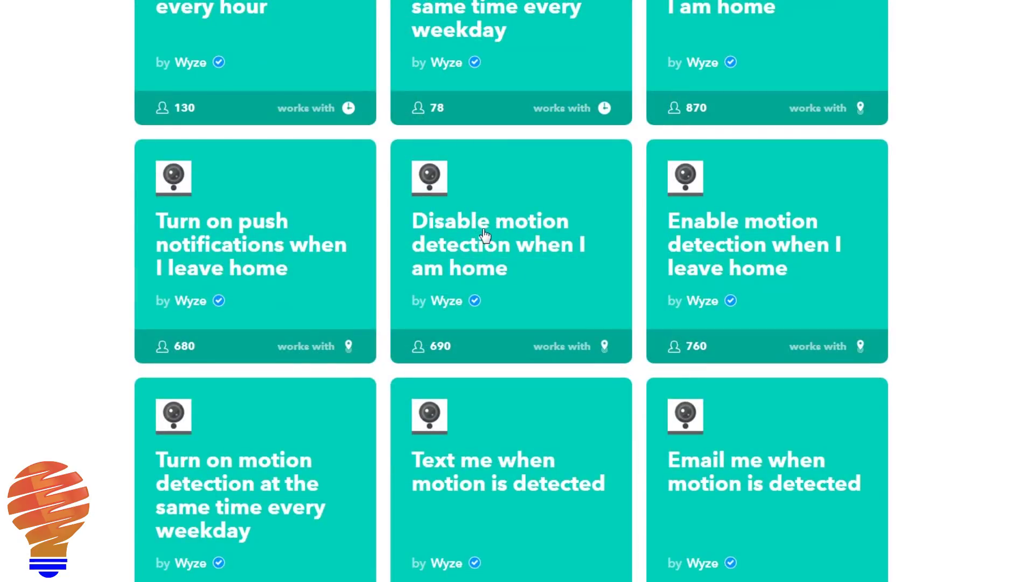
Step: Open the 'Disable motion detection when I am home' applet and turn it on
click(485, 235)
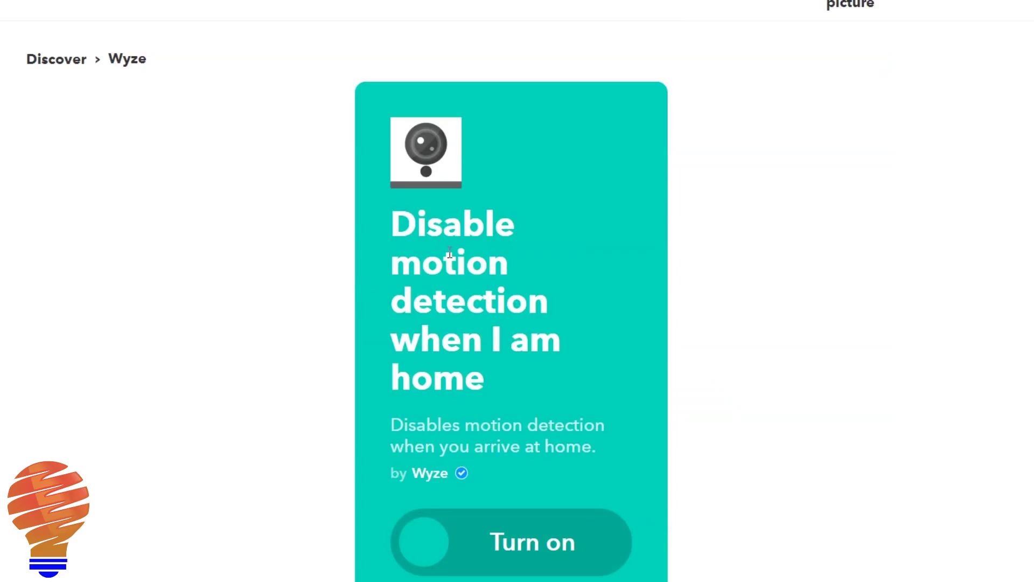
click(431, 554)
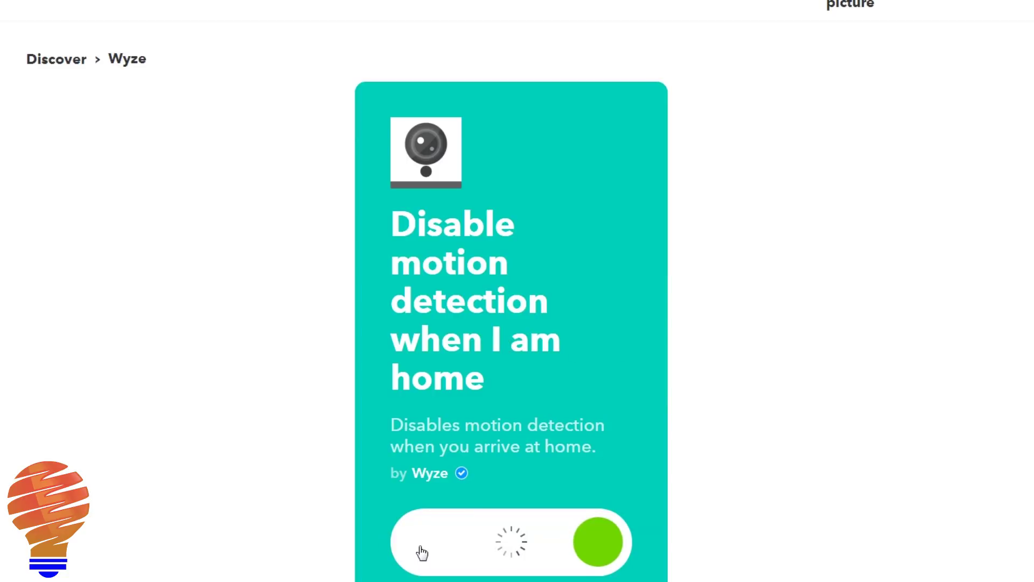
scroll(864, 337, down, 4)
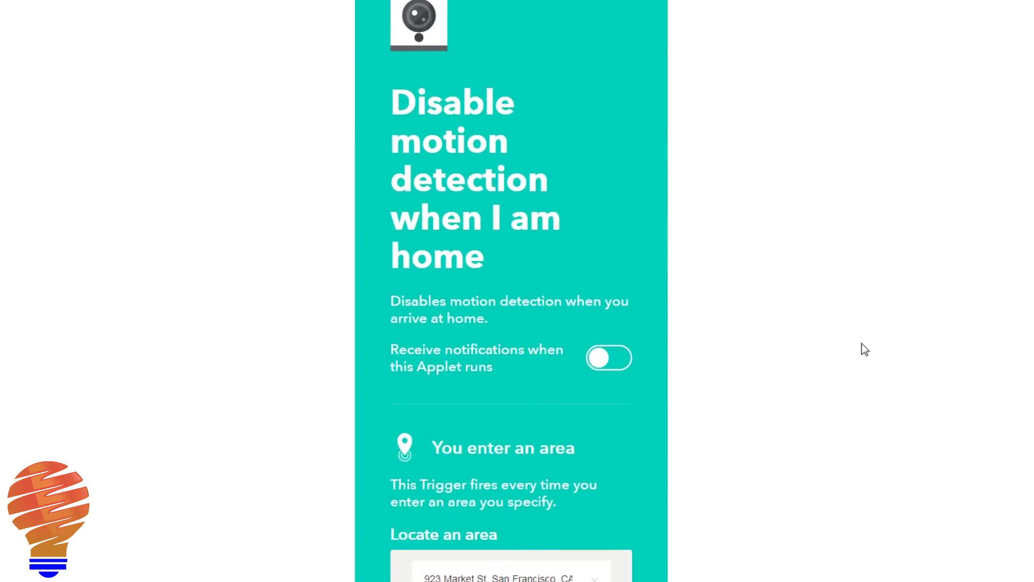
scroll(846, 347, down, 3)
scroll(818, 326, down, 4)
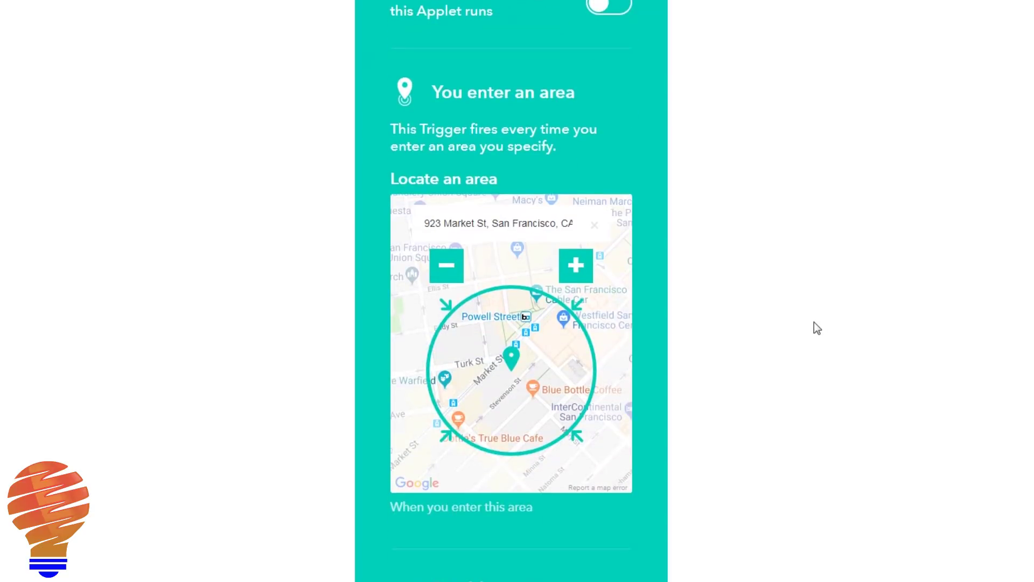
scroll(801, 330, down, 4)
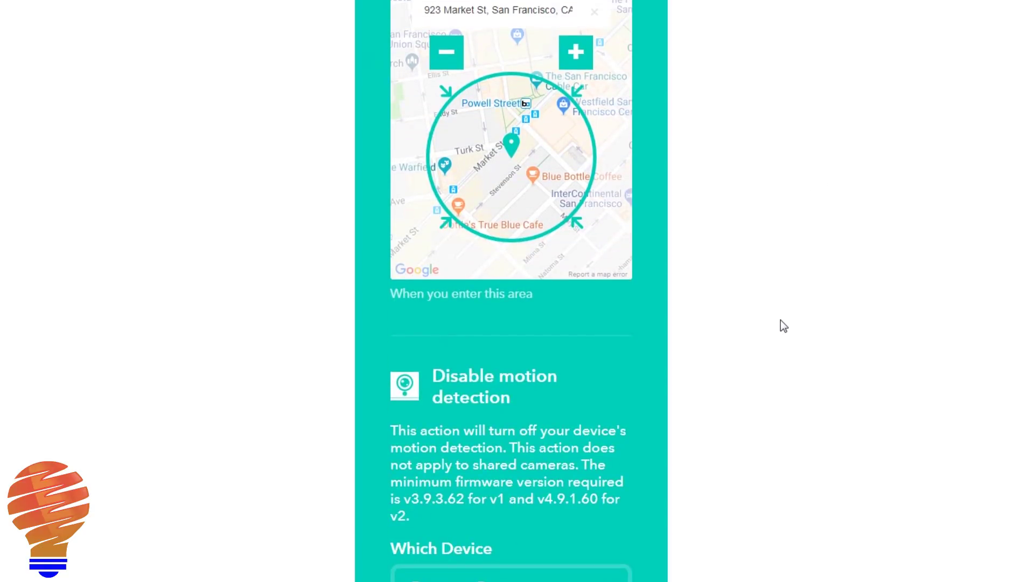
scroll(780, 327, down, 4)
Step: Set Which Device to All Cameras and save the arrive-home applet
click(582, 310)
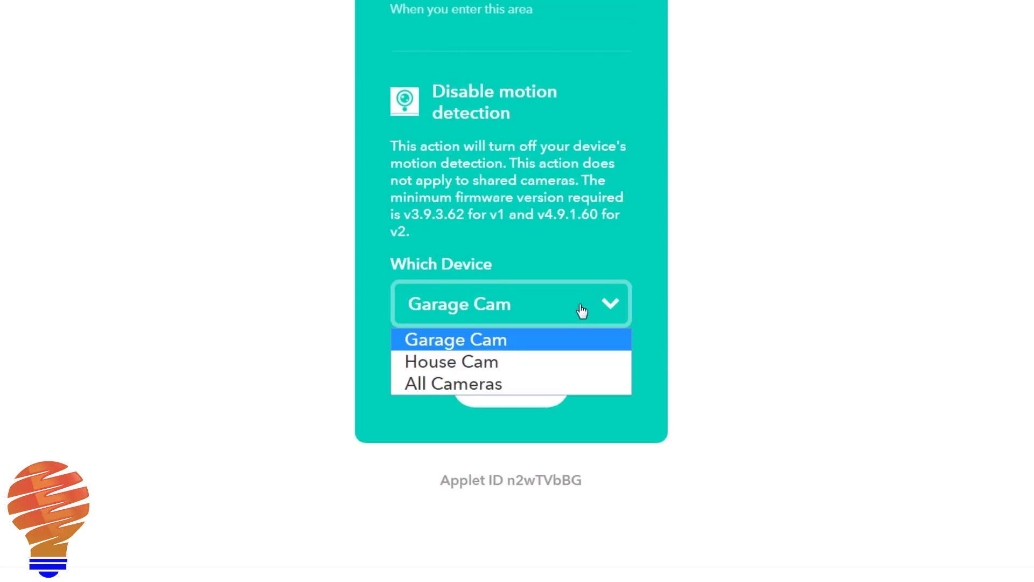
click(461, 383)
scroll(765, 284, up, 10)
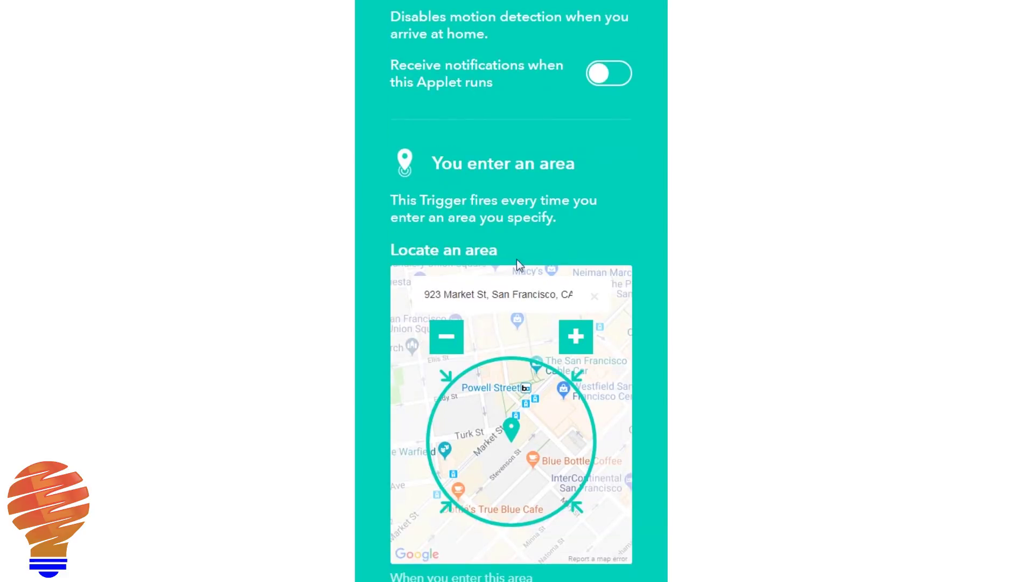
click(443, 336)
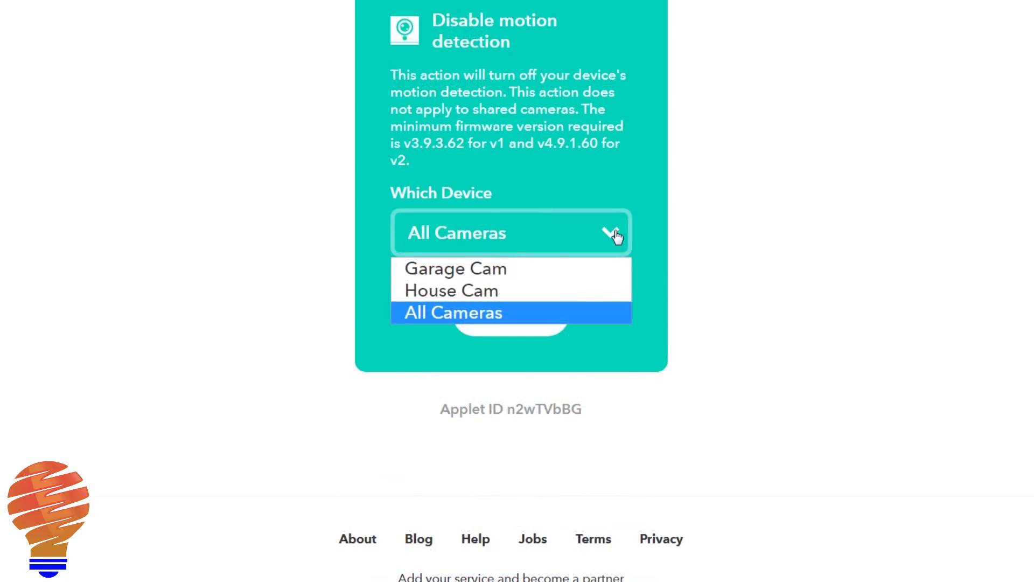
click(617, 236)
click(525, 315)
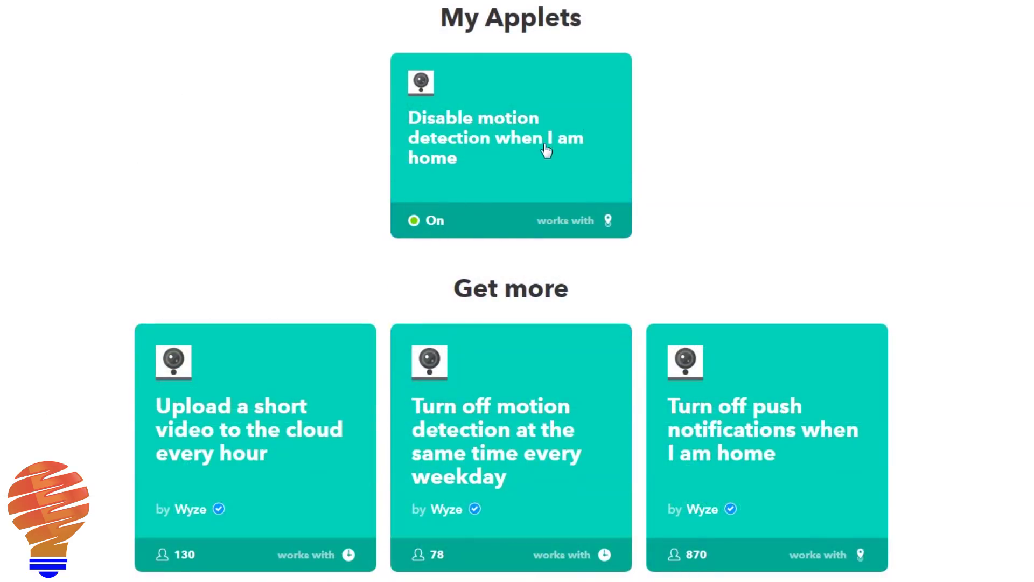
Step: Turn on 'Enable motion detection when I leave home' with All Cameras and save it
scroll(942, 208, down, 5)
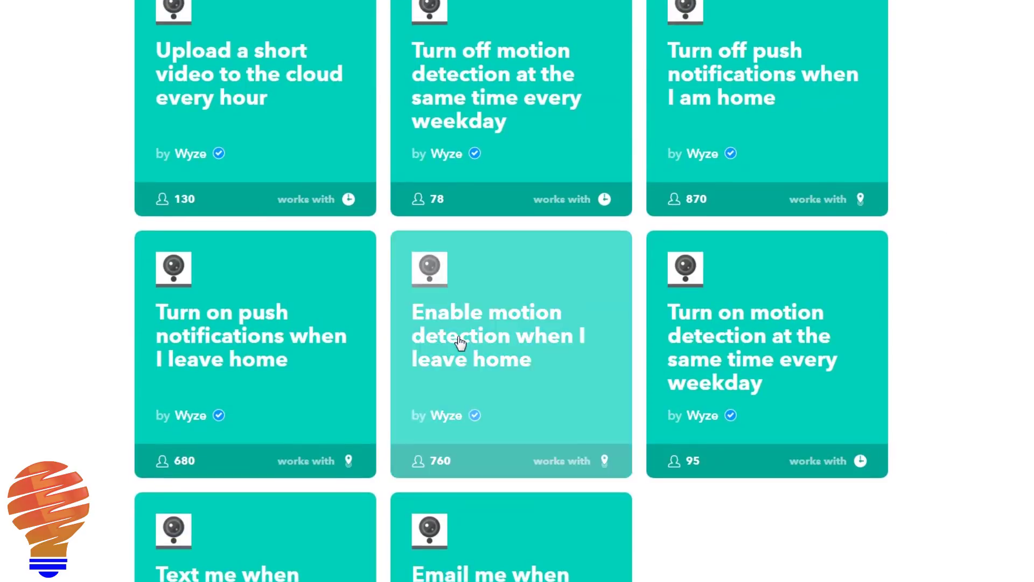
click(459, 343)
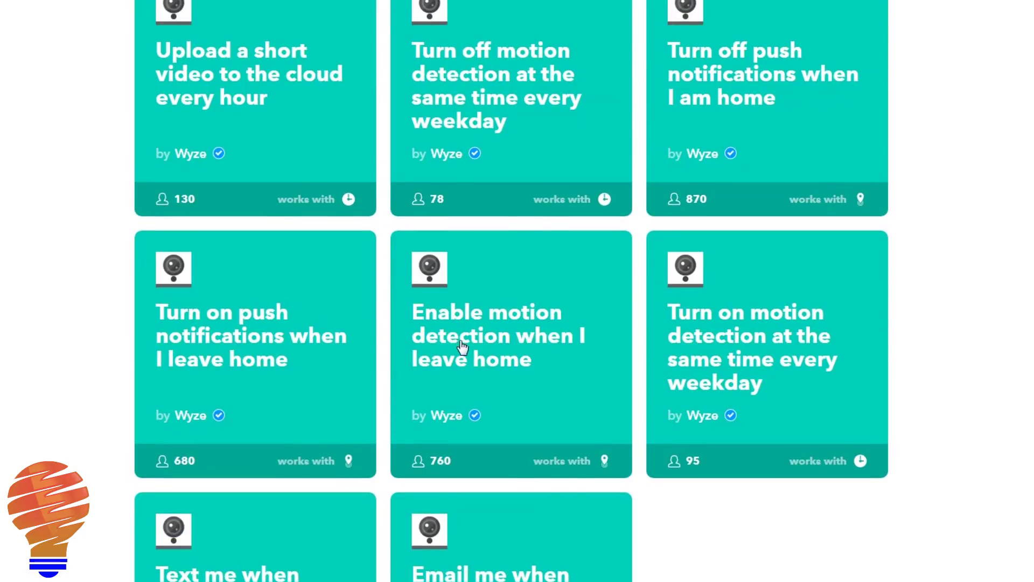
click(427, 560)
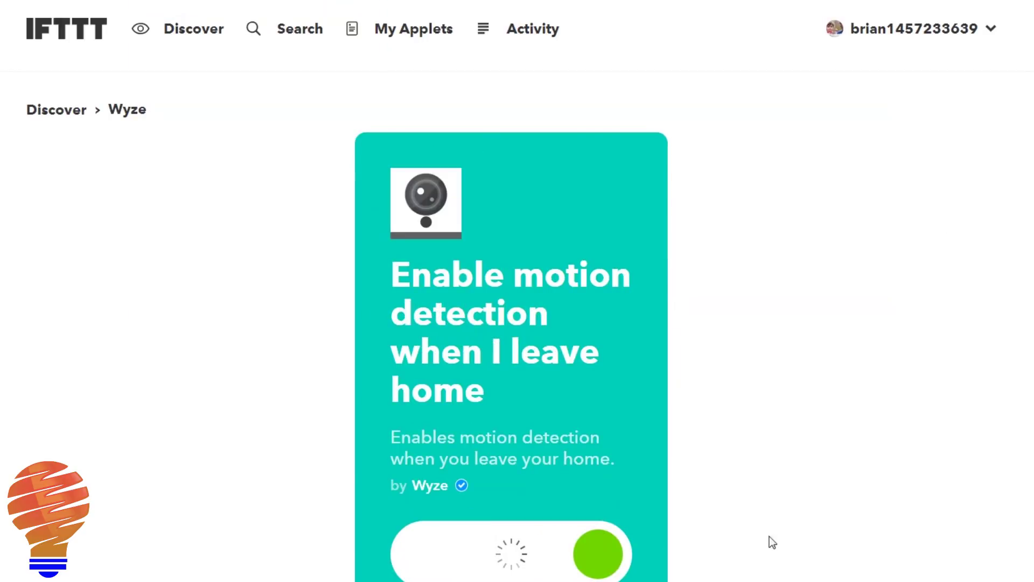
scroll(778, 451, down, 8)
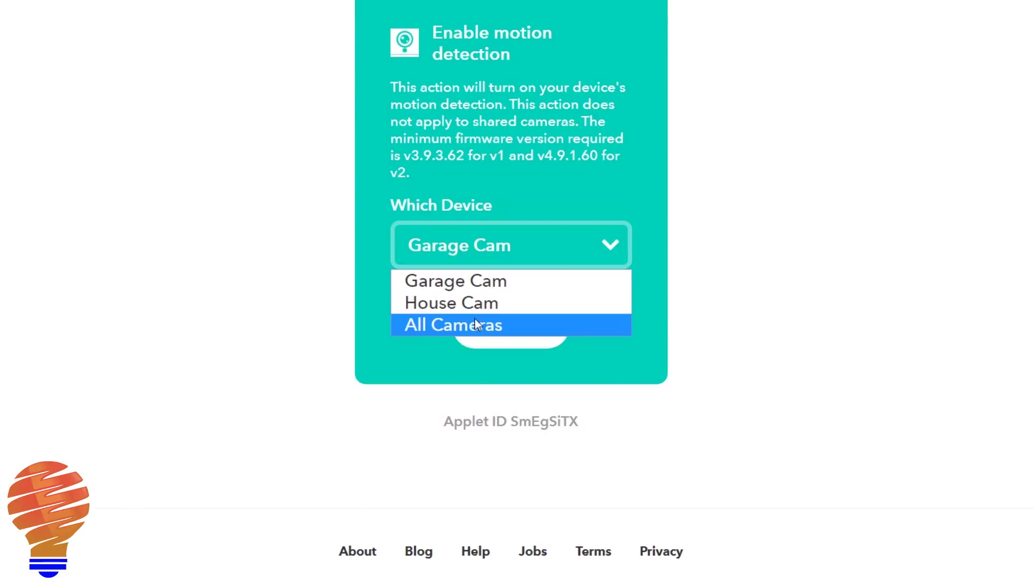
click(474, 323)
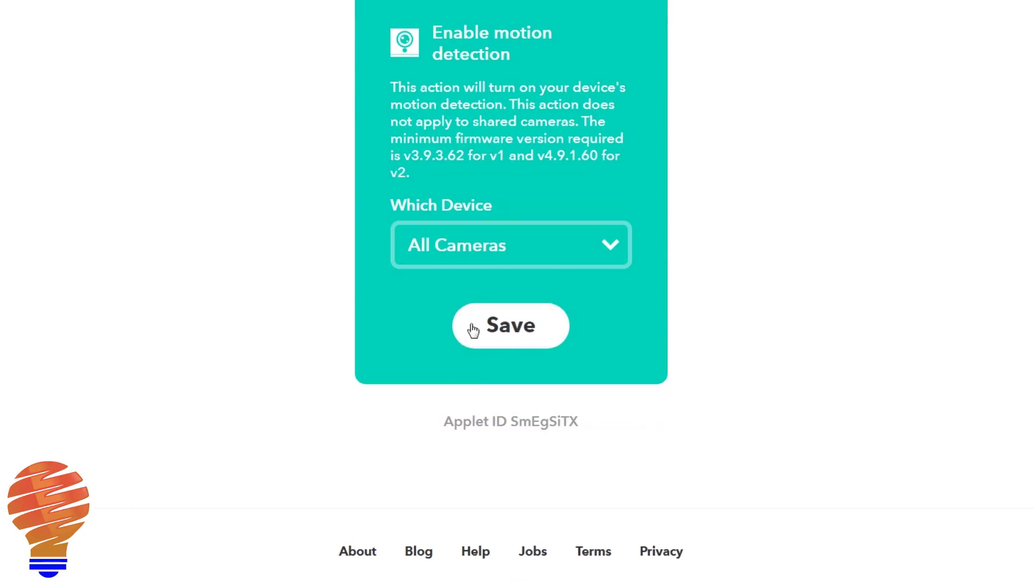
click(507, 326)
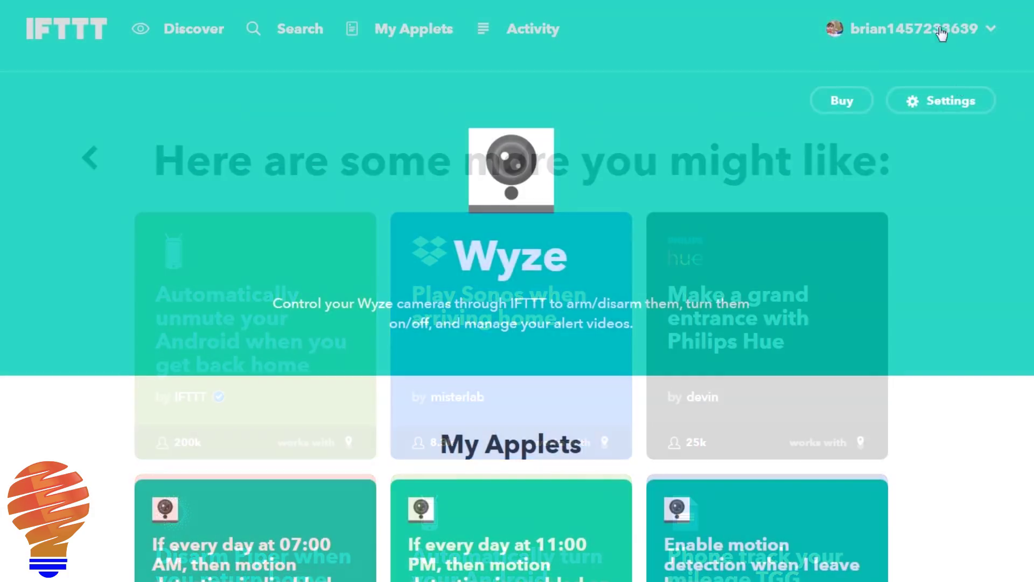
click(940, 33)
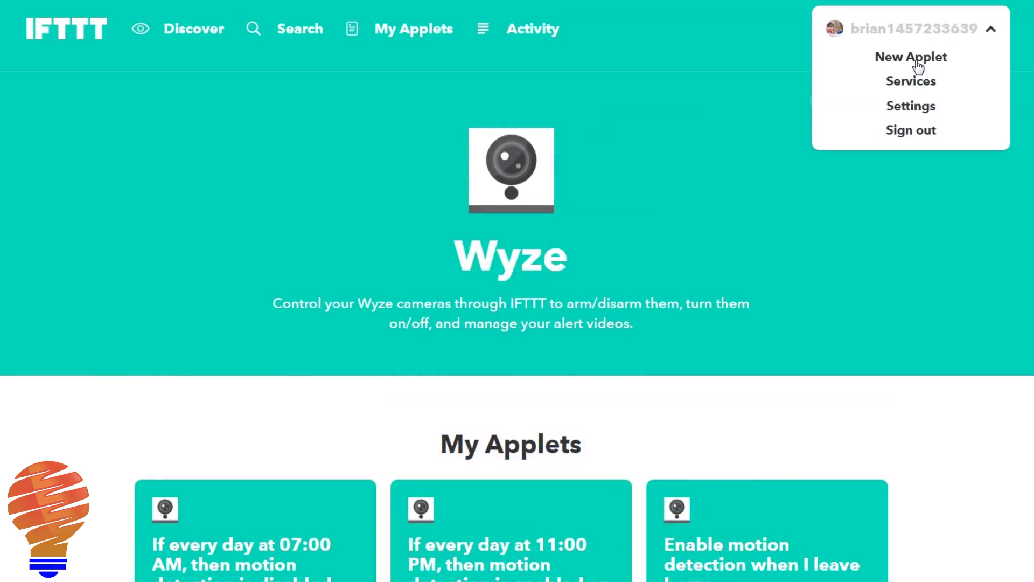
Step: Create a new applet with a Wyze motion-detected trigger for Any Camera
click(919, 64)
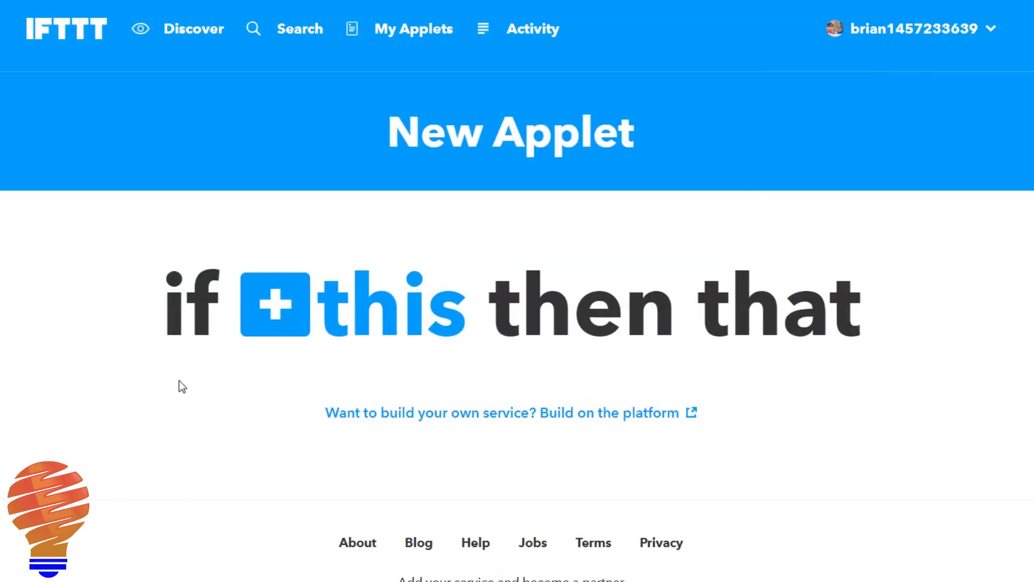
click(292, 313)
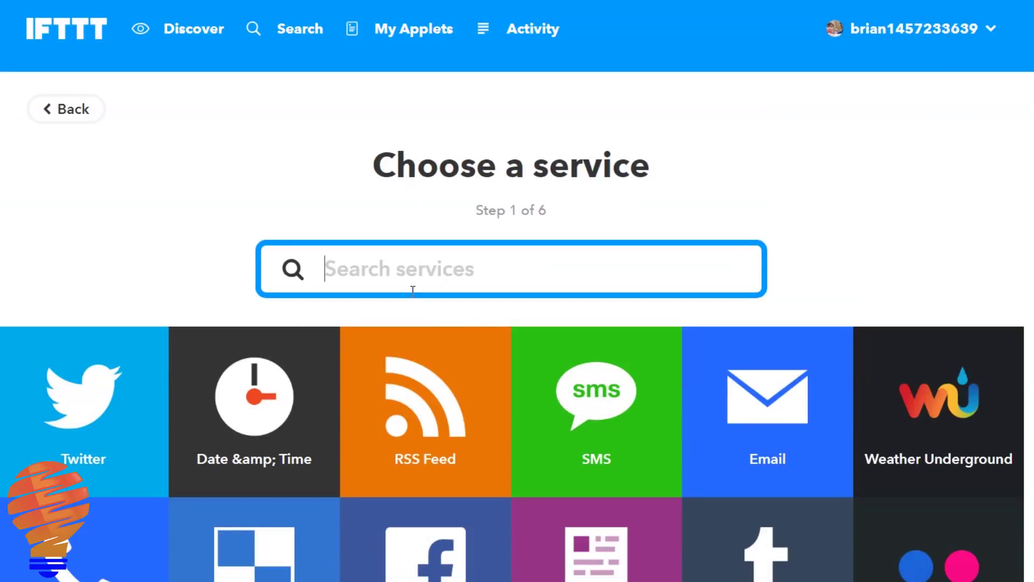
text(Wyze)
click(535, 458)
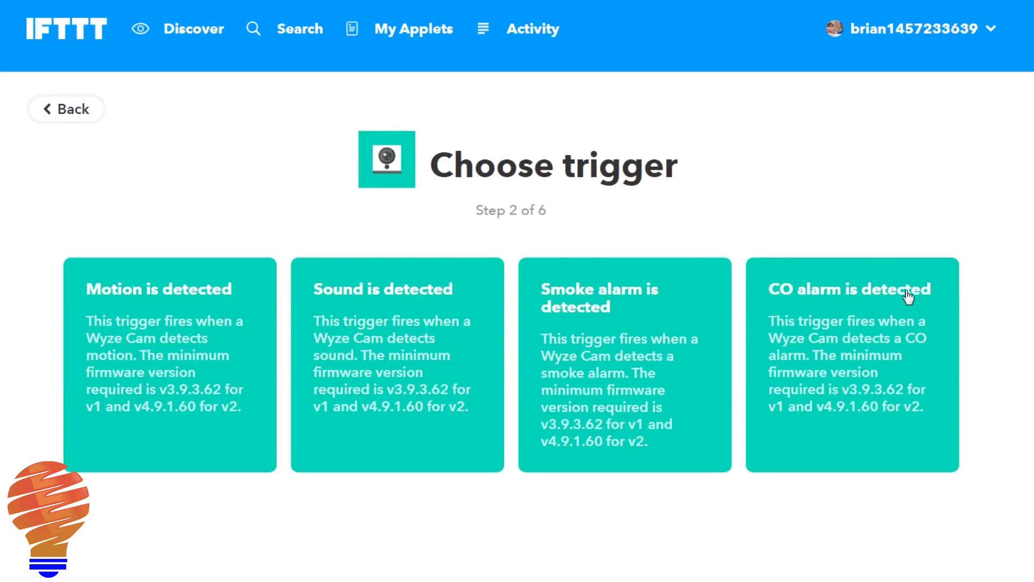
click(157, 361)
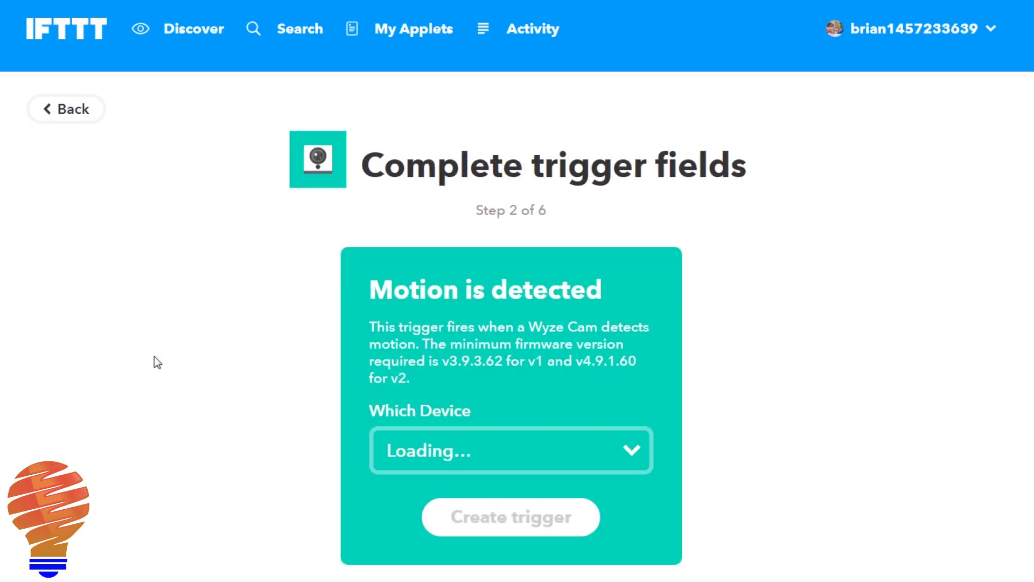
click(638, 455)
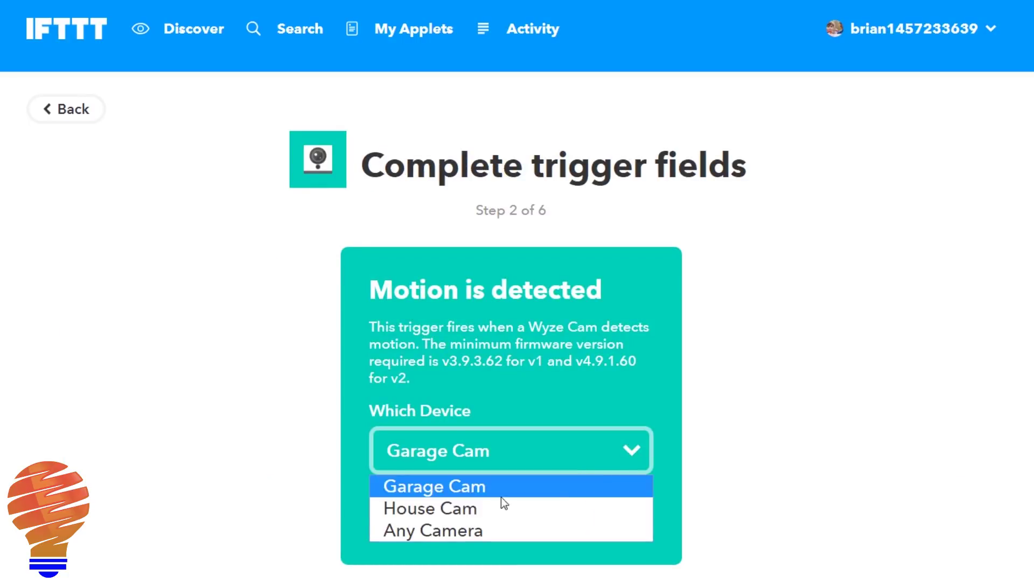
click(462, 529)
click(541, 522)
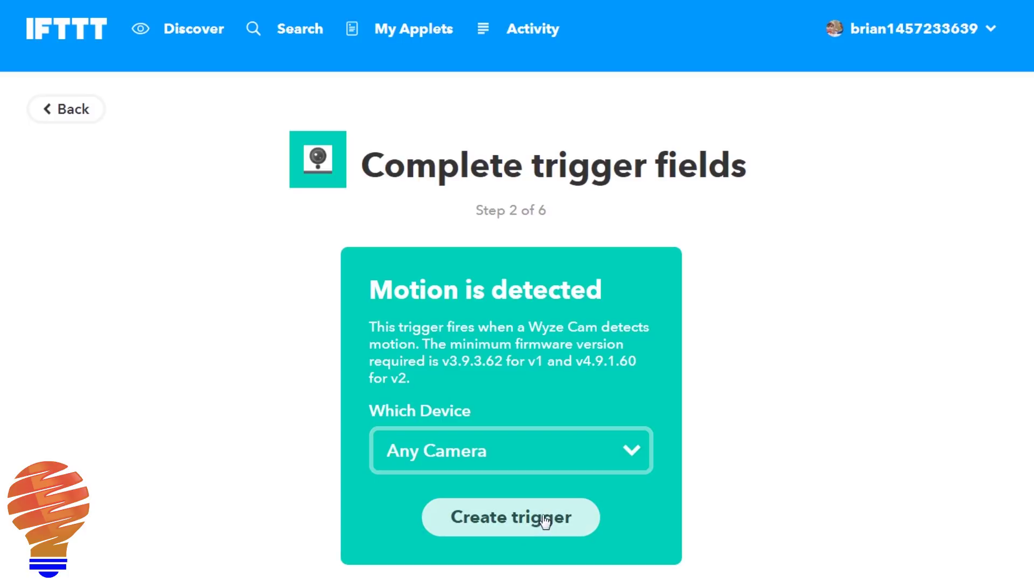
click(656, 205)
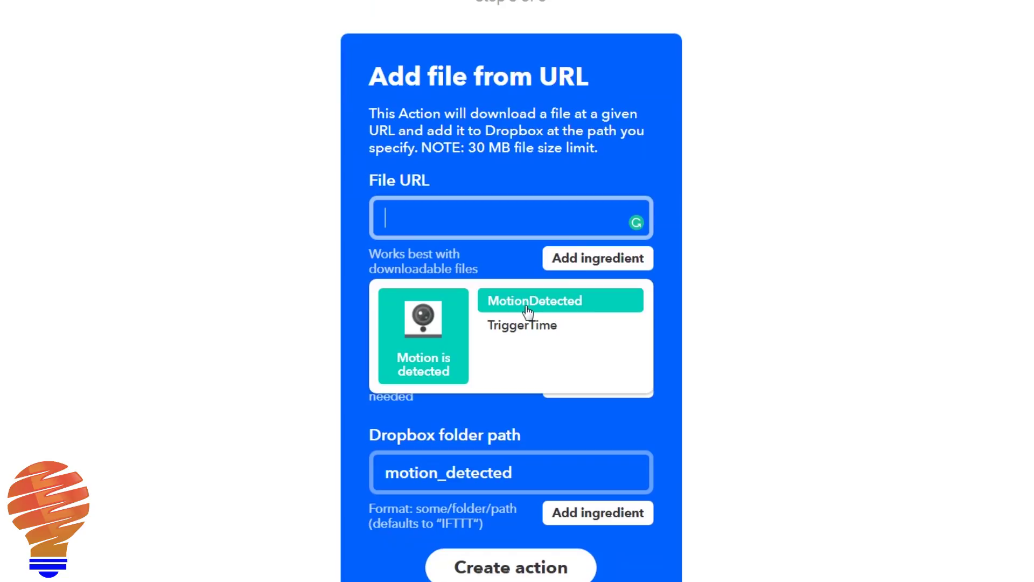
Step: Close the Dropbox action's ingredient list without inserting anything
click(926, 276)
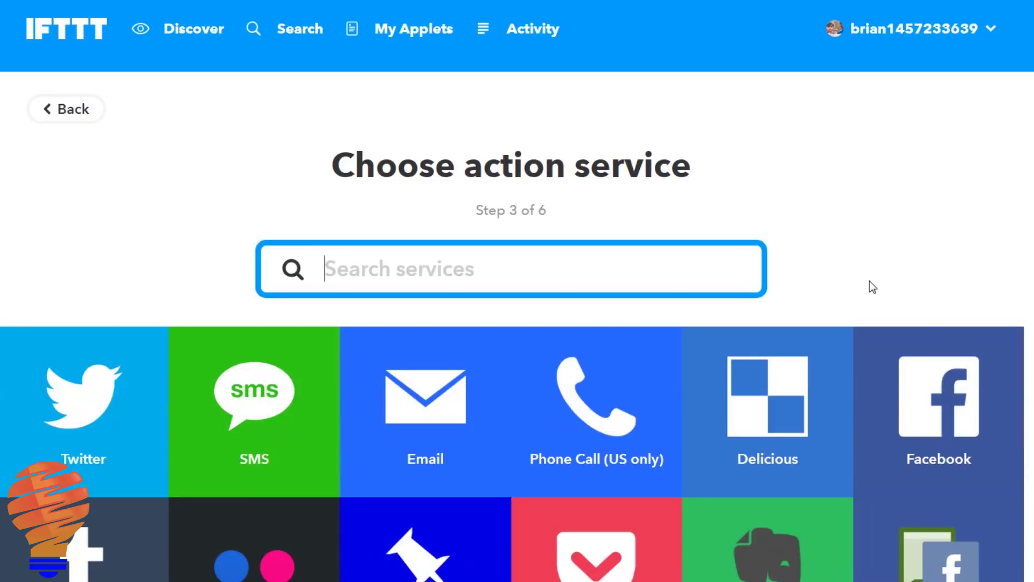
Step: Set the Philips Hue 'Turn on color loop' action for a single chosen light
scroll(859, 289, down, 1)
scroll(860, 289, down, 9)
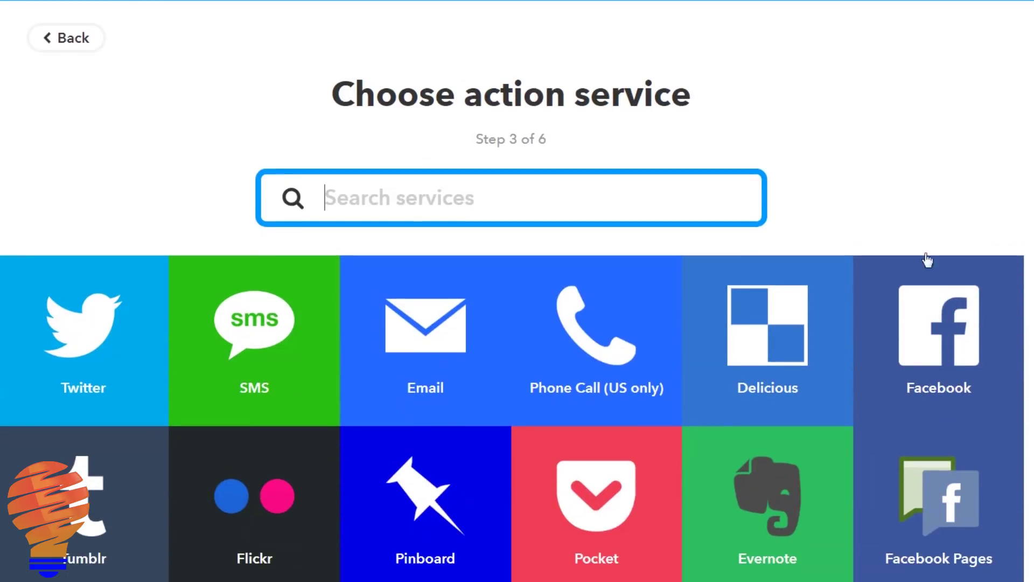
scroll(980, 277, down, 3)
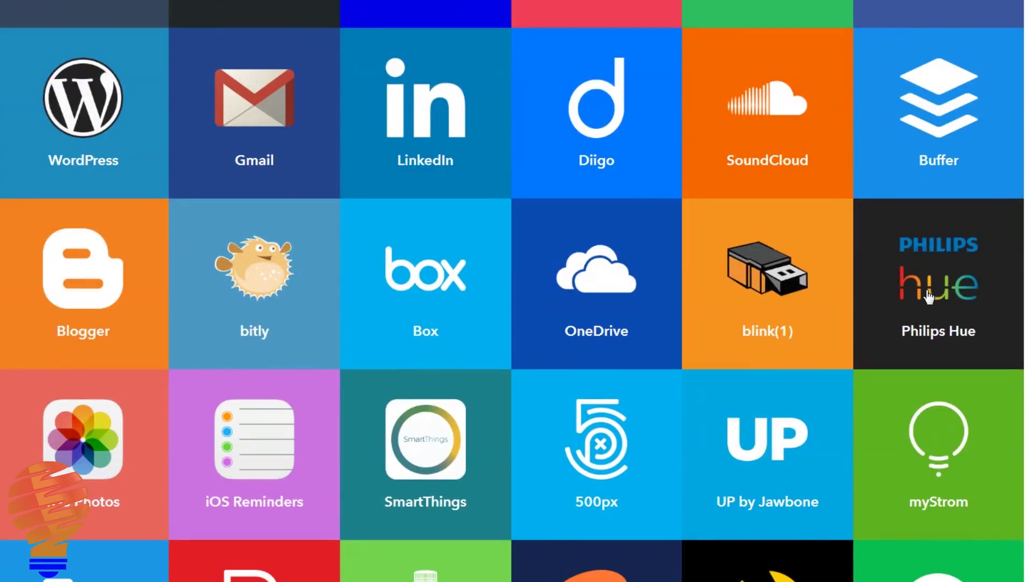
click(956, 262)
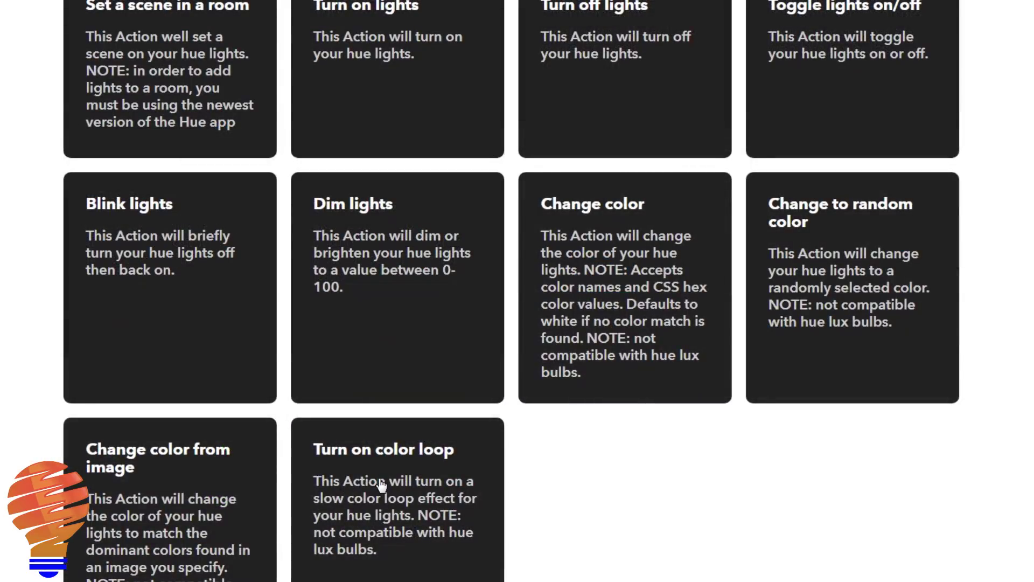
click(380, 483)
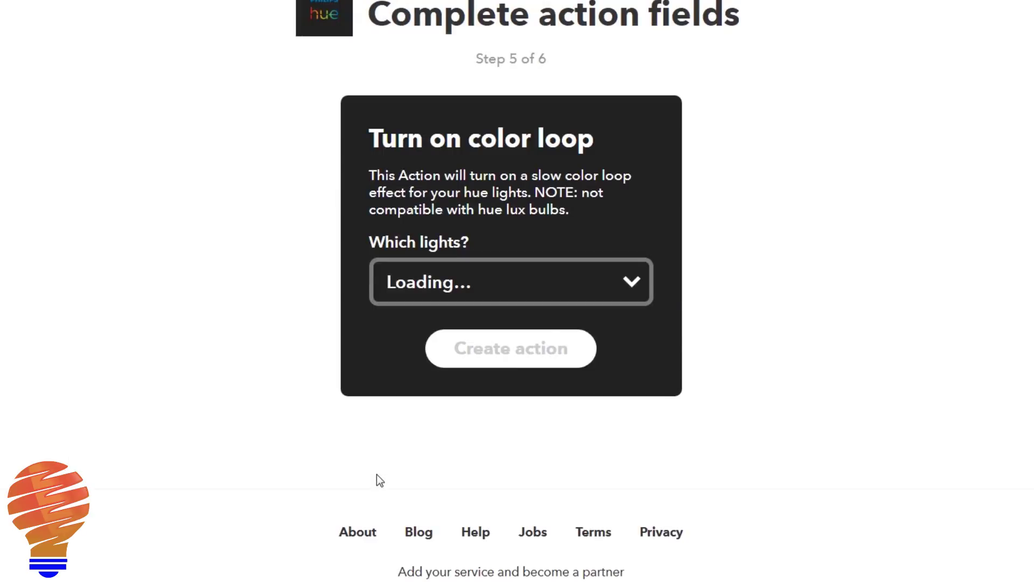
click(639, 286)
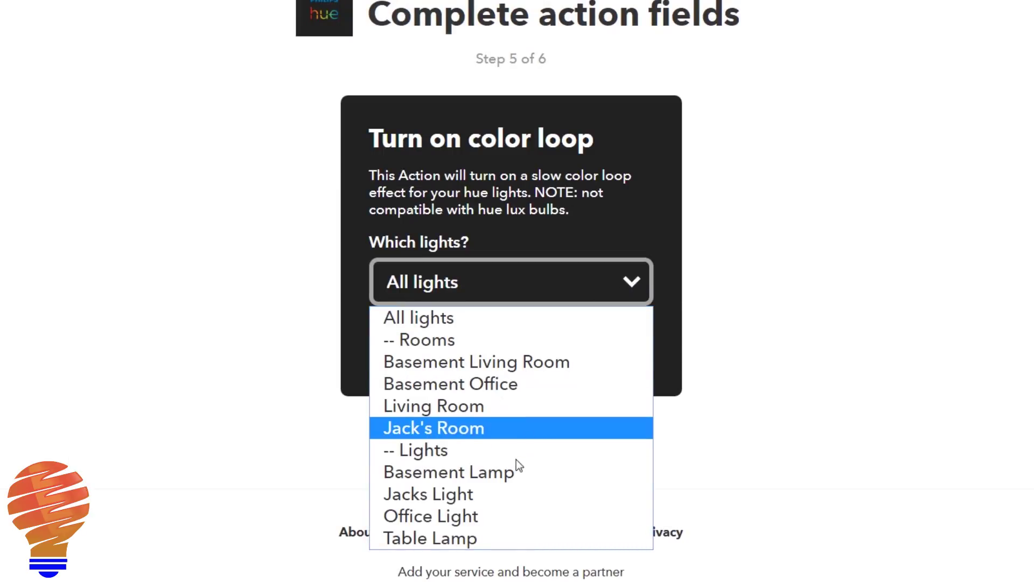
click(501, 496)
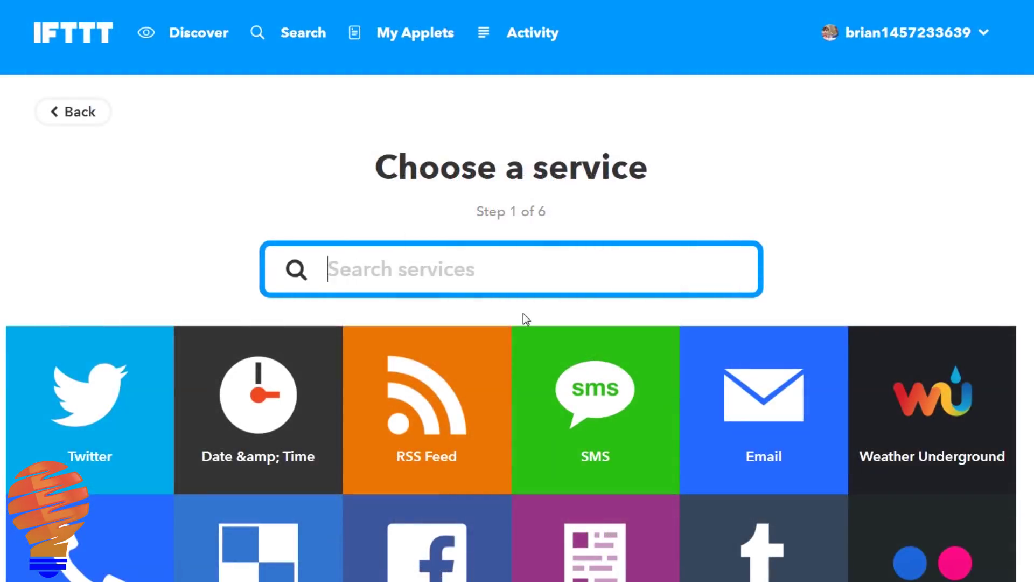
Step: Search for 'smart' and choose SmartThings as the trigger service
text(smart)
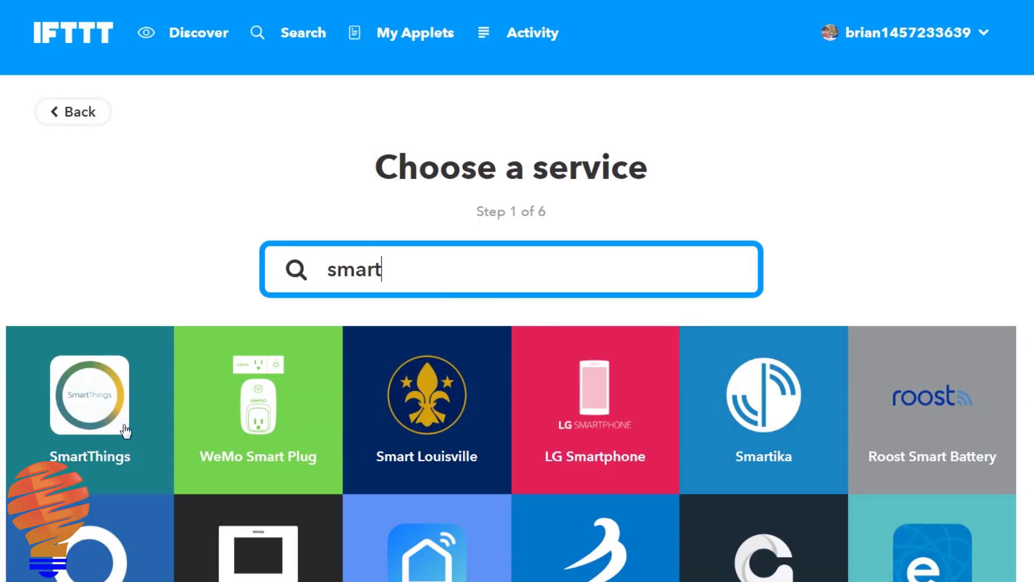
click(93, 427)
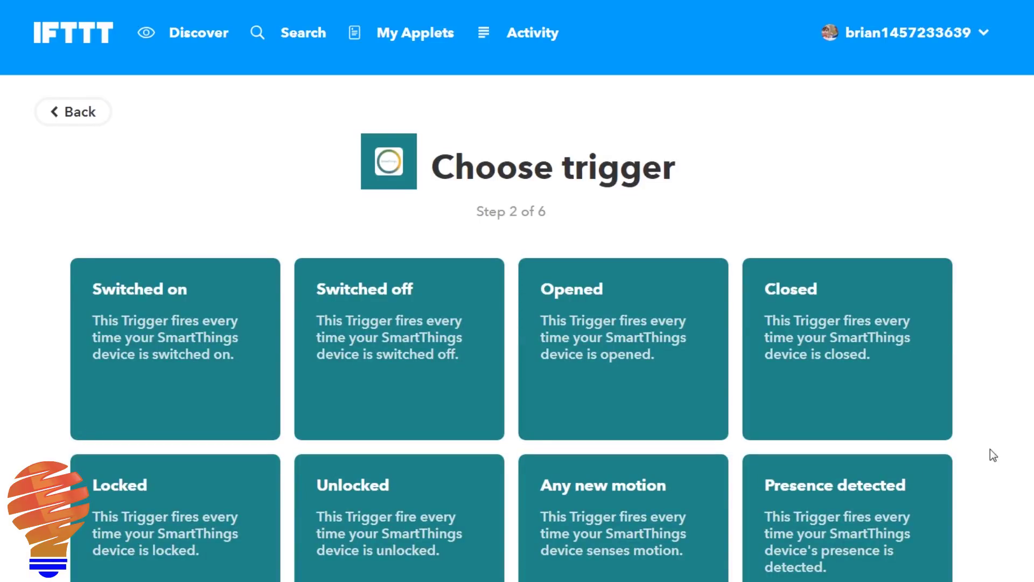
scroll(998, 453, down, 2)
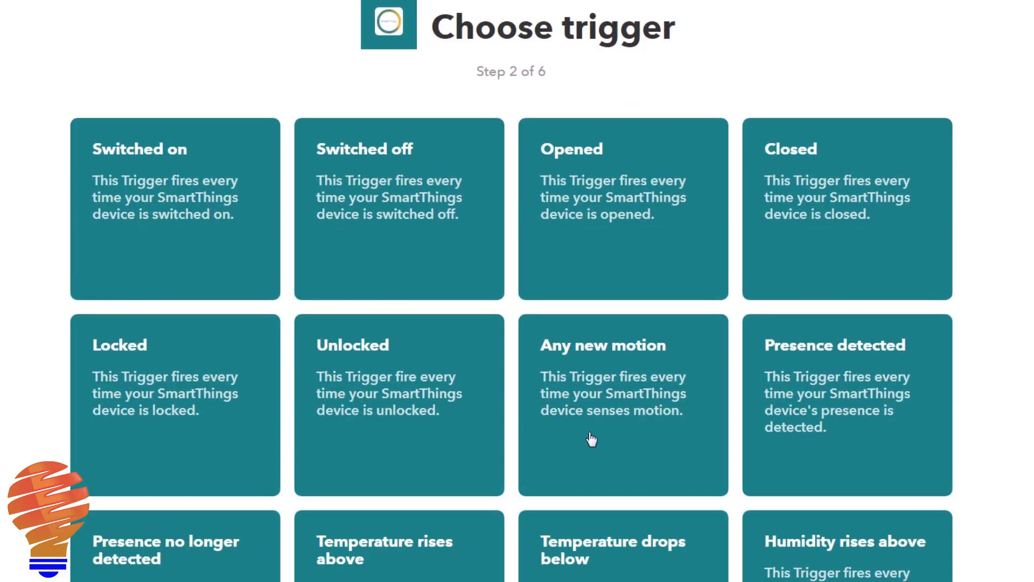
scroll(565, 462, down, 6)
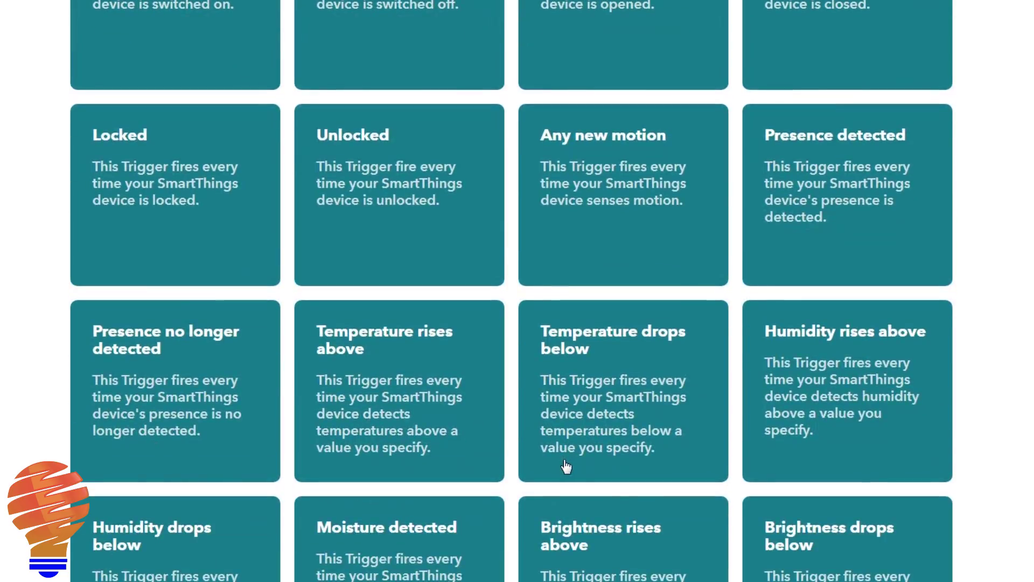
scroll(565, 464, down, 3)
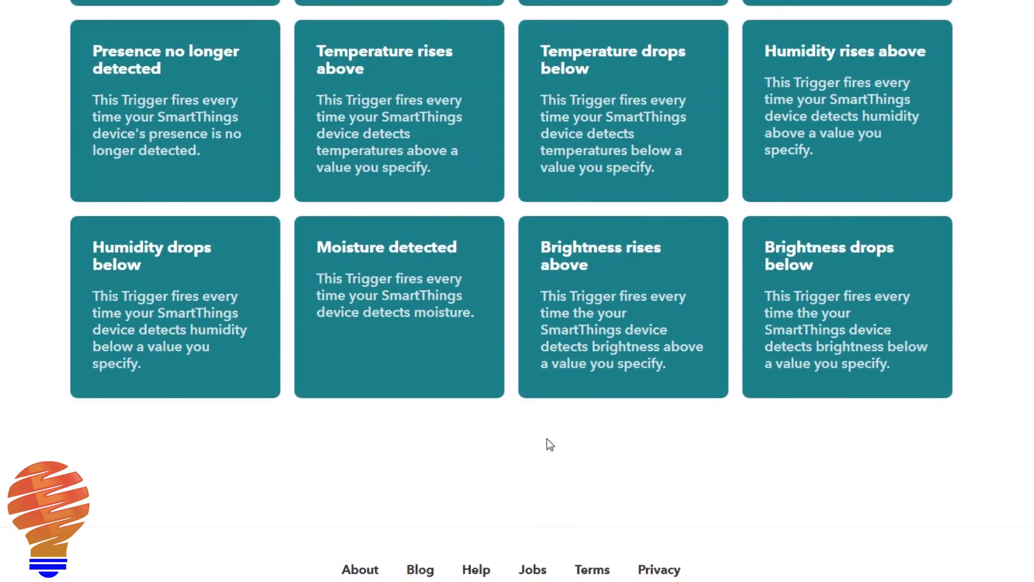
scroll(549, 443, up, 9)
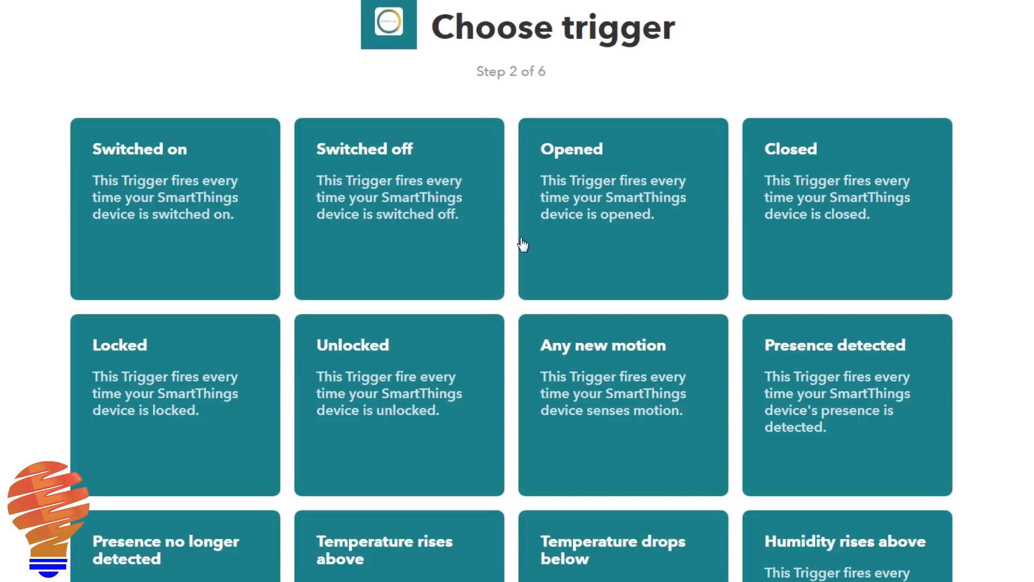
Step: Create the Any new motion trigger on the Kitchen Motion Sensor
click(644, 380)
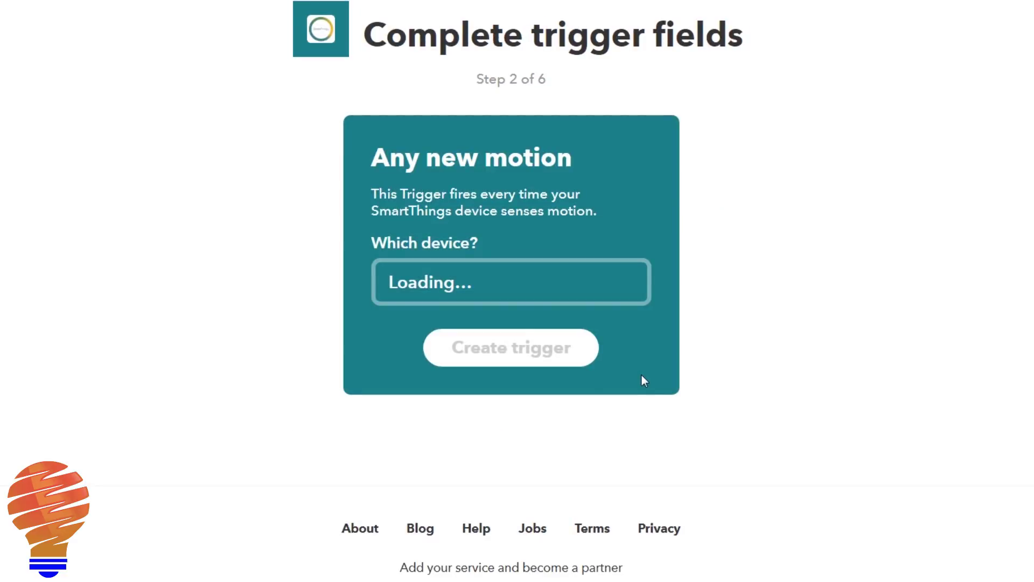
click(637, 288)
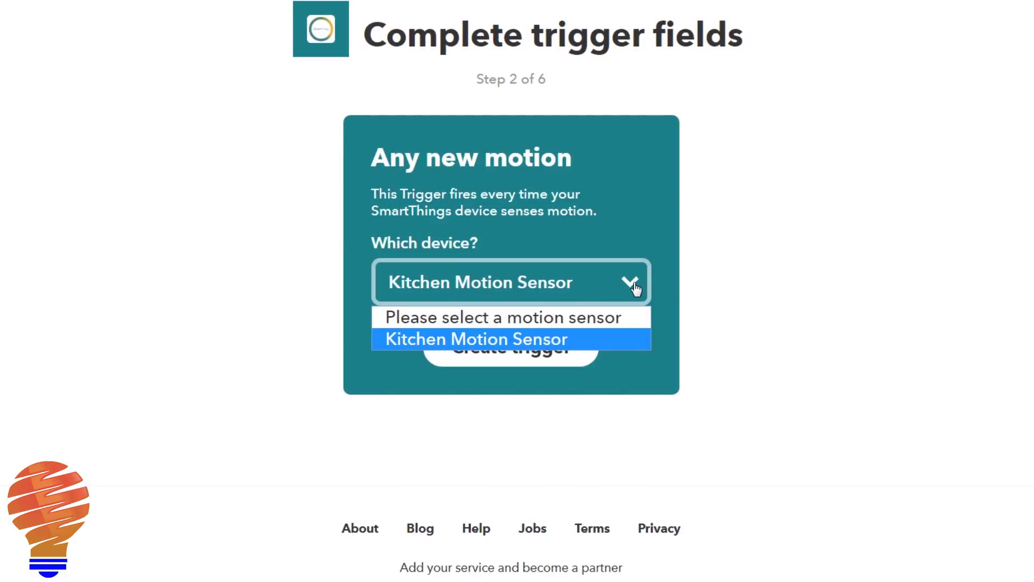
click(636, 288)
click(560, 365)
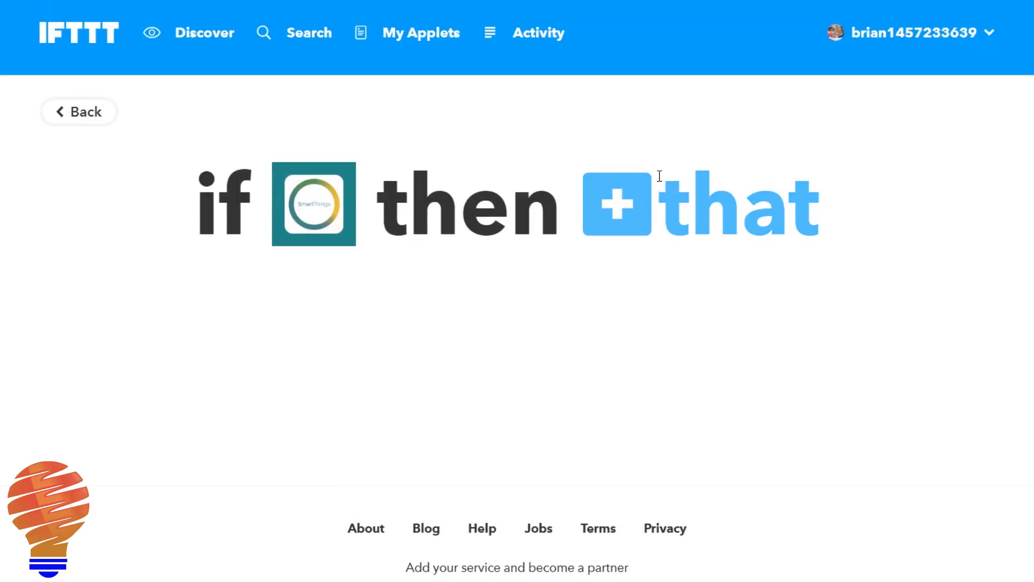
click(659, 176)
Step: Find Wyze and create a Record a short video clip action on the House Cam
text(wyze)
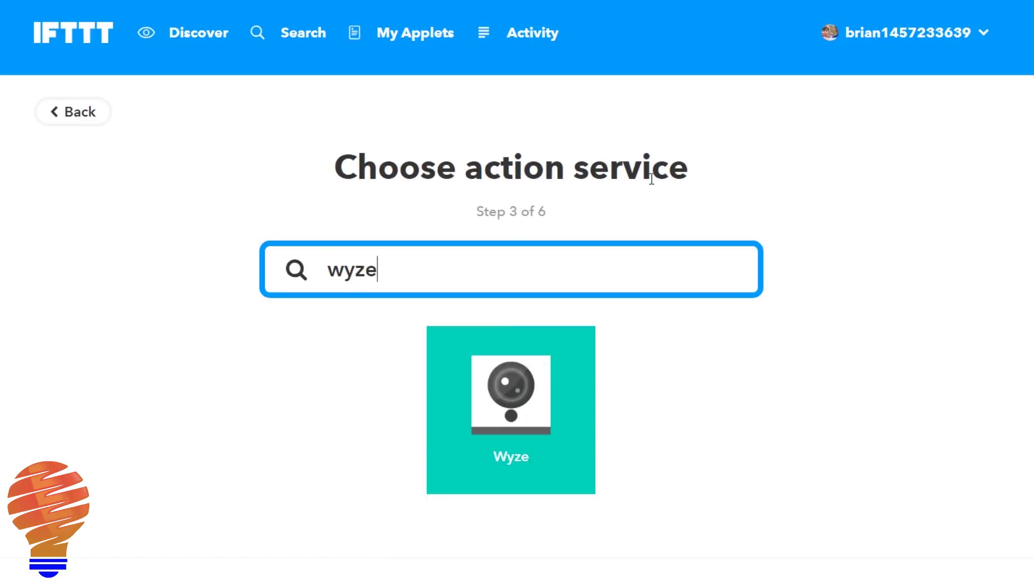
click(527, 400)
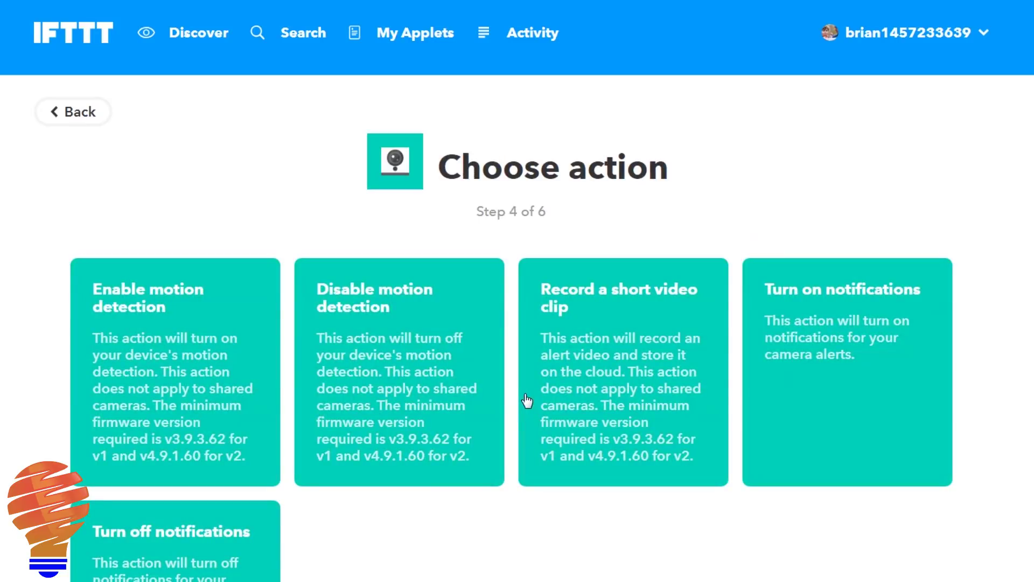
scroll(868, 363, down, 3)
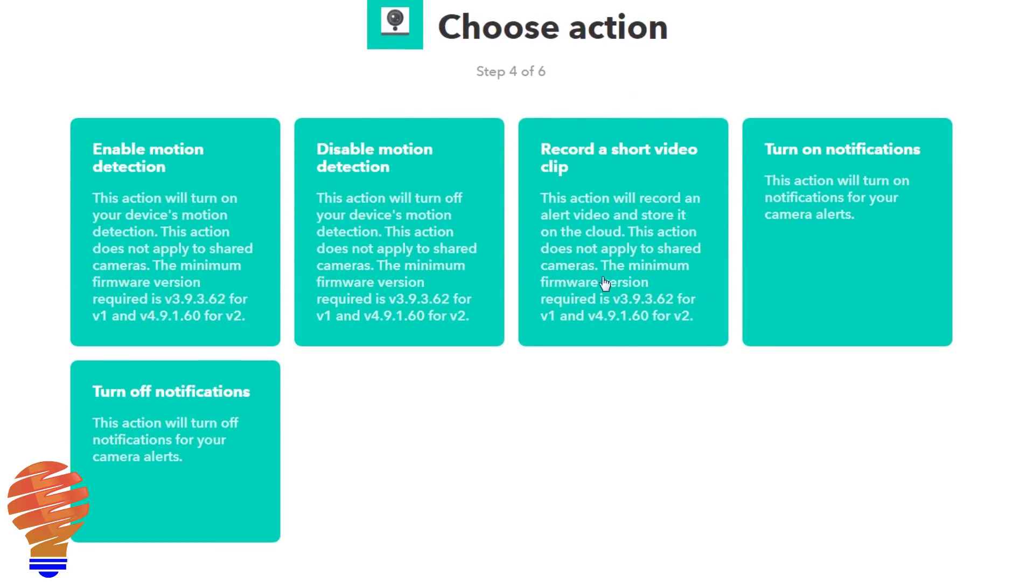
click(604, 222)
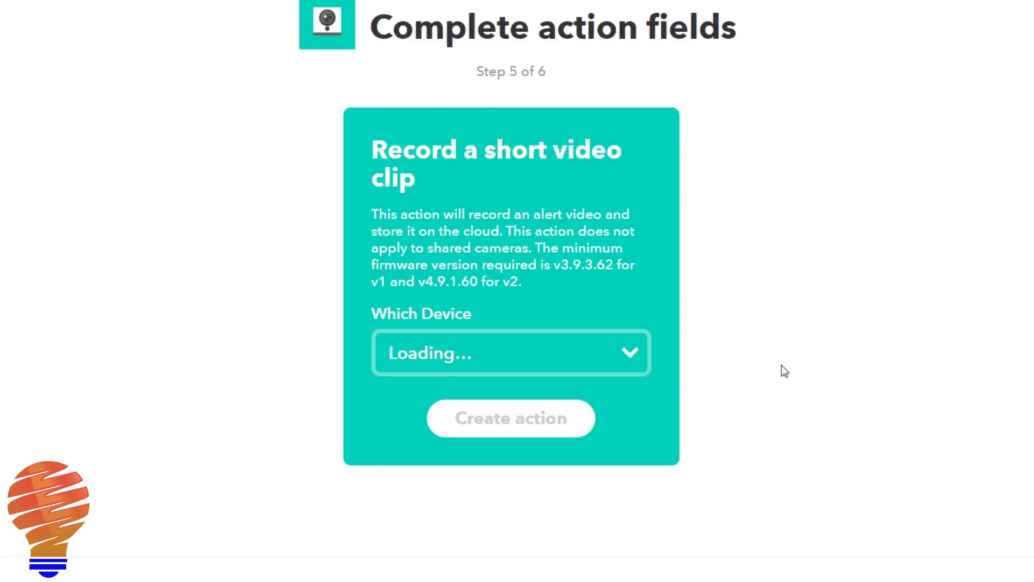
click(629, 355)
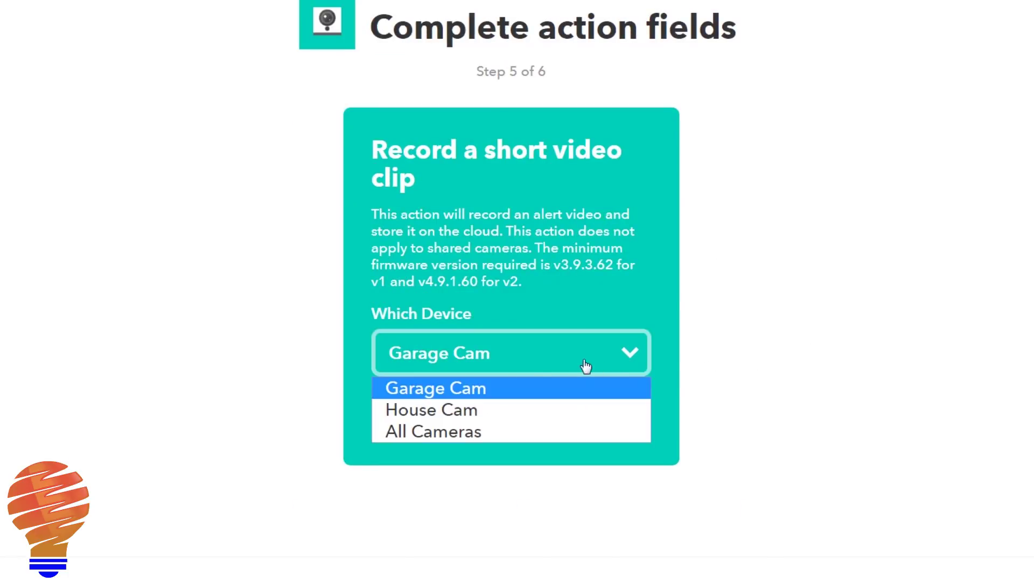
click(431, 409)
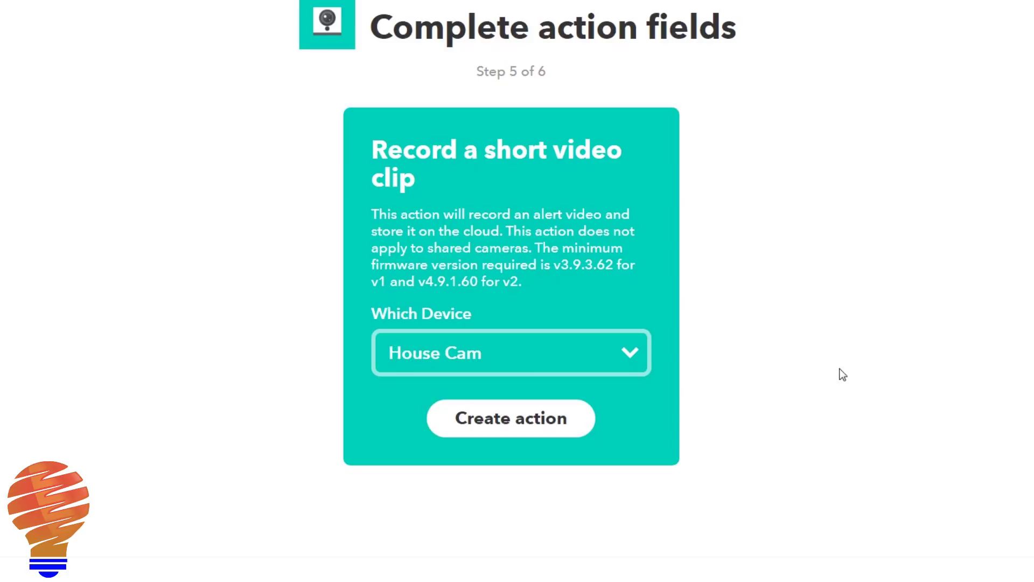
click(538, 418)
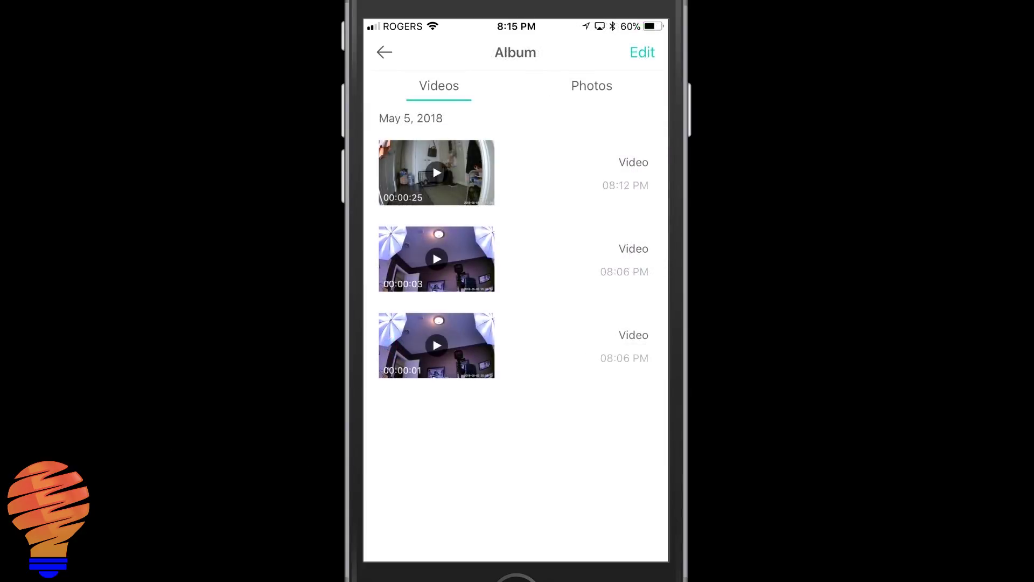
Step: Play the 00:00:25 clip from Album > Videos and share it via Message
click(436, 172)
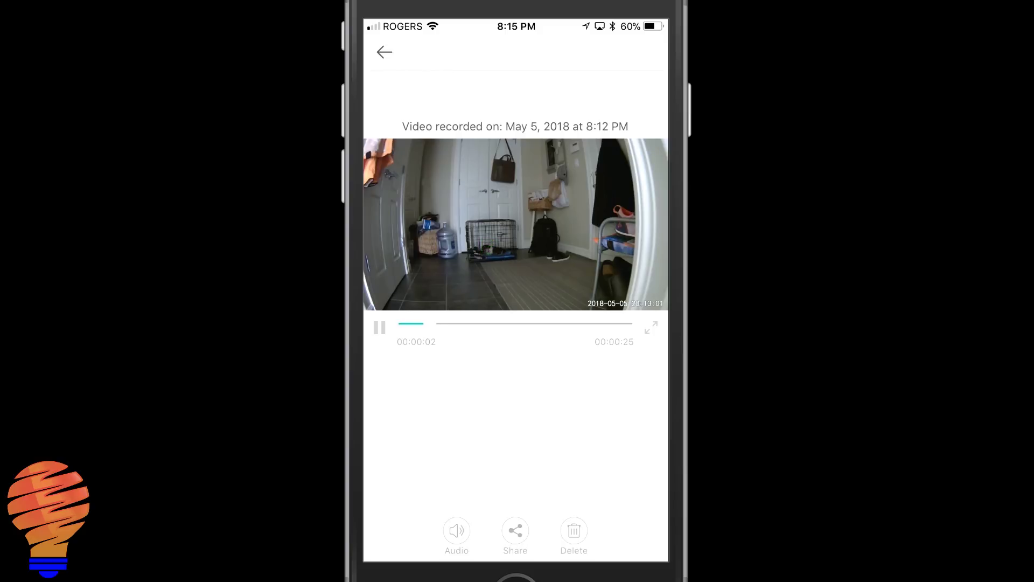
click(515, 530)
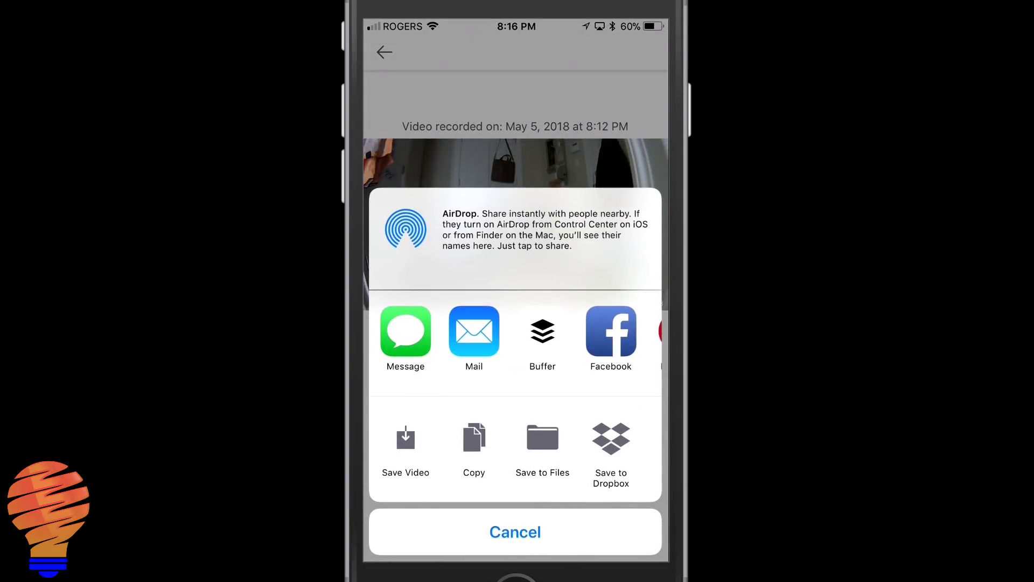
click(515, 532)
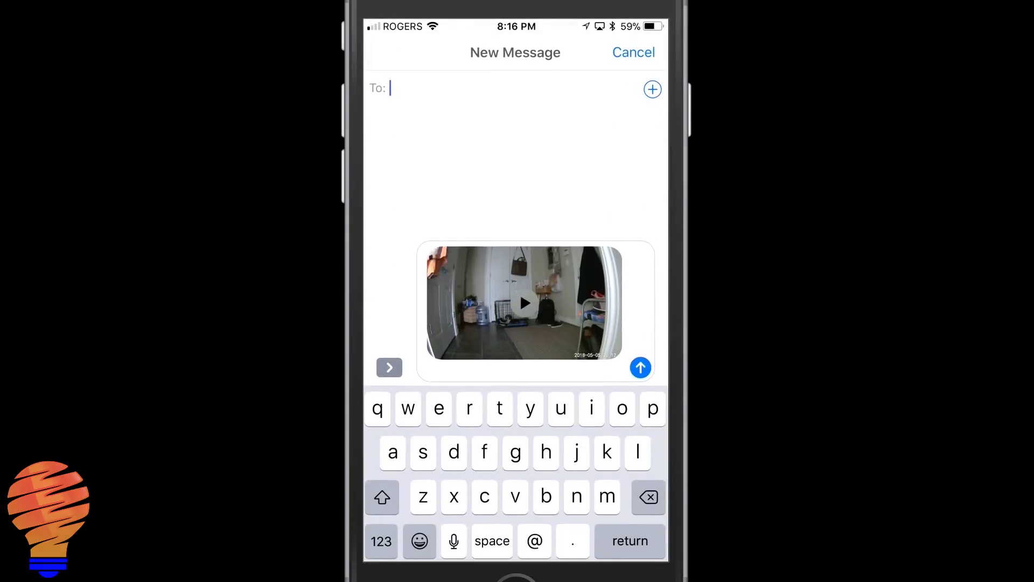